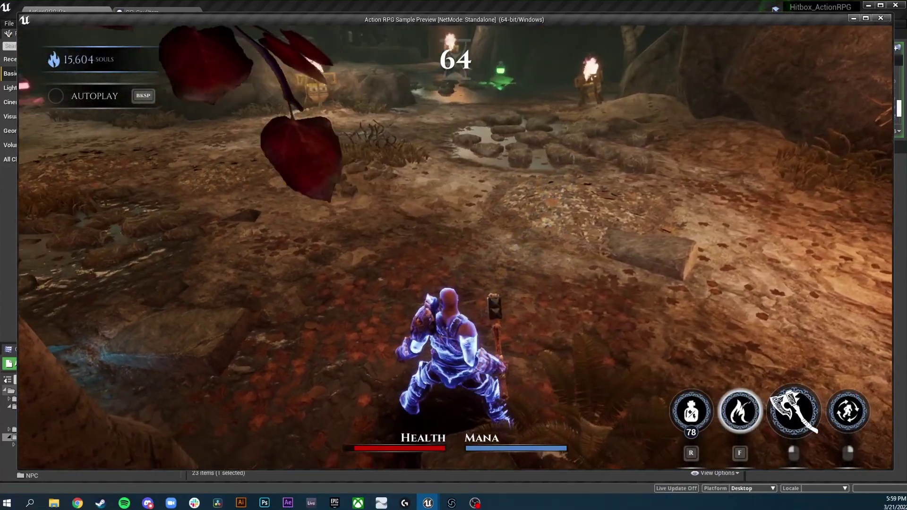
Run the character forward through the cave level in the standalone preview and end the play session.
key("w")
key("w")
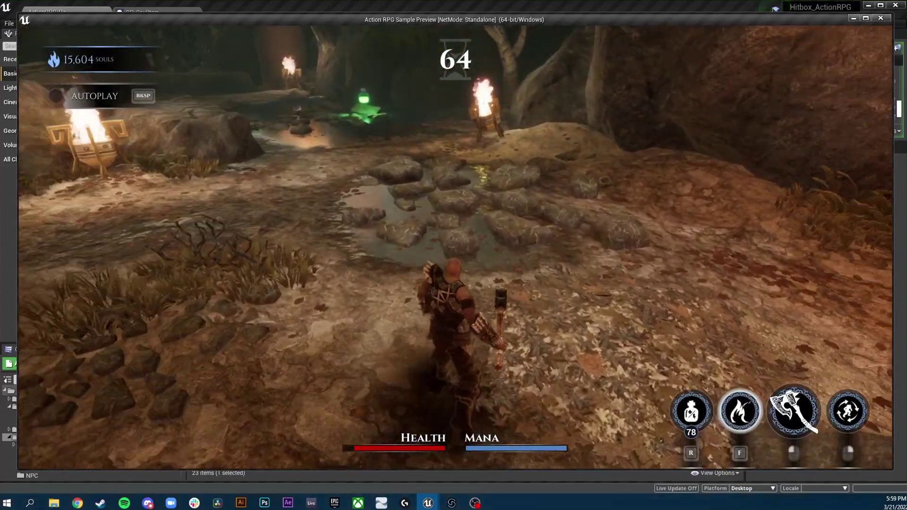
key("w")
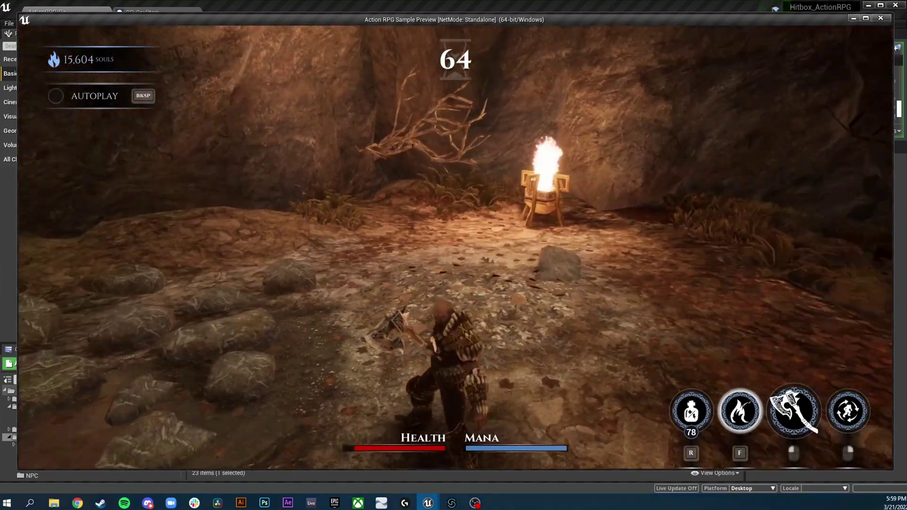
key("w")
key("Escape")
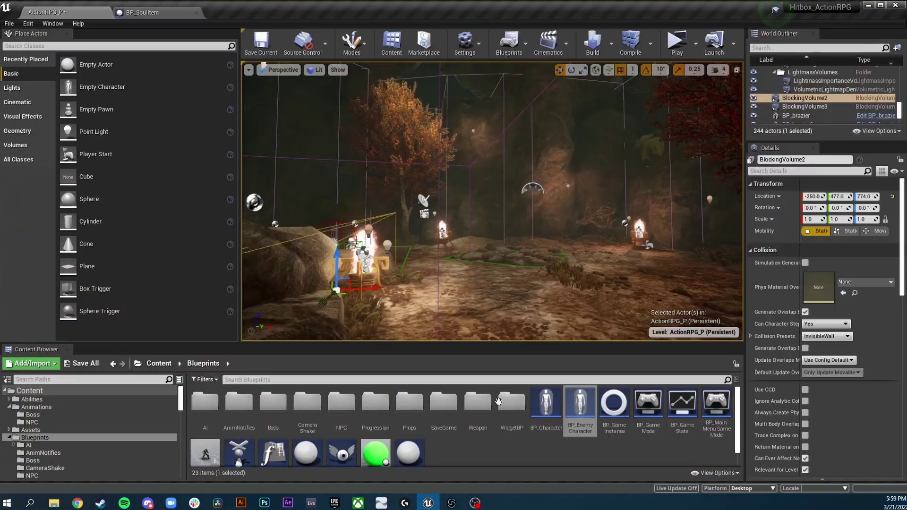
Switch to FMOD Studio and audition soul_activate_pickup, soloing the Audio 1 and tonal tracks in turn before hearing both together.
left_click(453, 504)
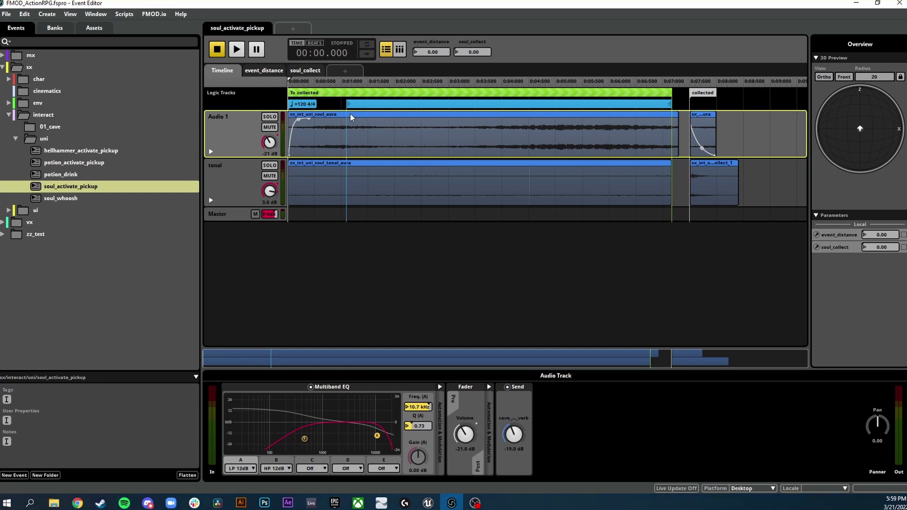
left_click(269, 116)
key("space")
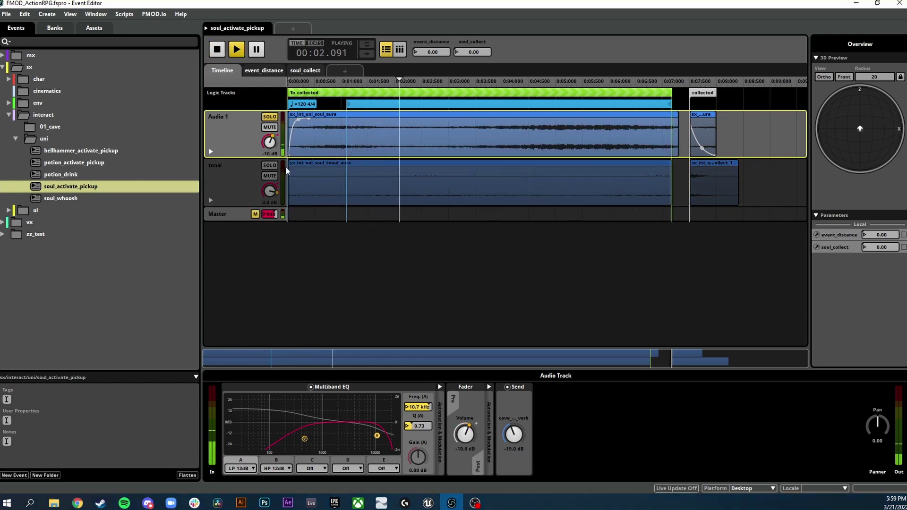
left_click(270, 166)
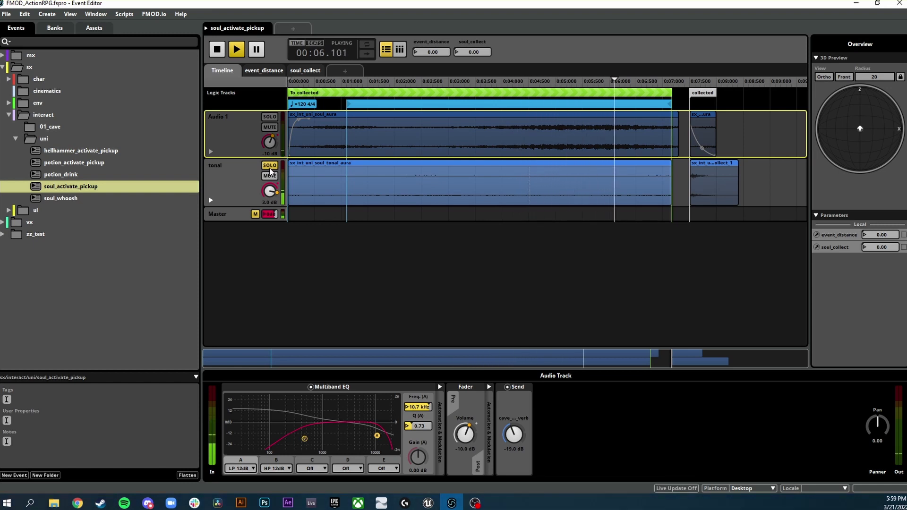
left_click(270, 166)
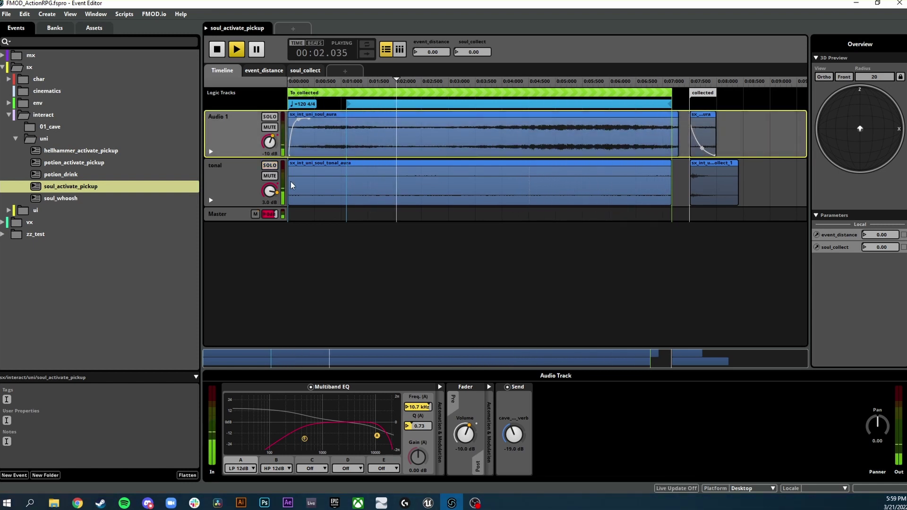
left_click(218, 50)
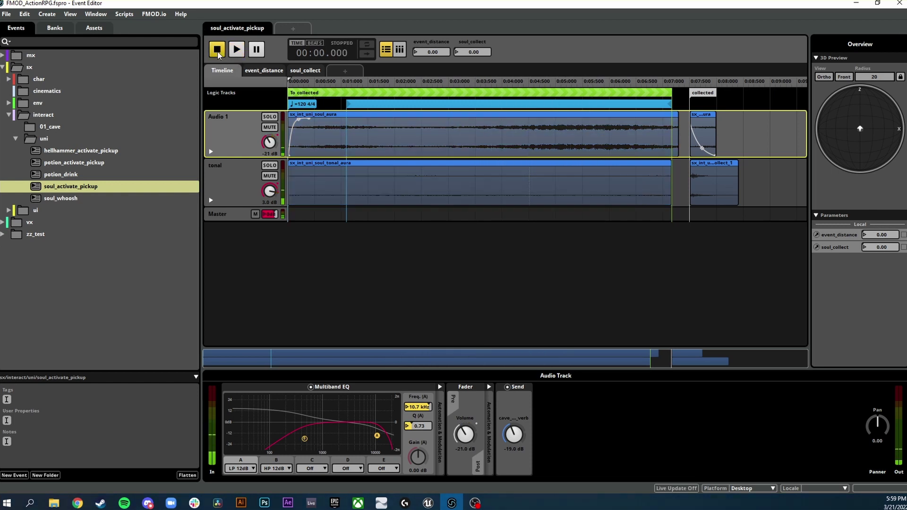
Show the event_distance parameter sheet and expand the automation lanes of the Audio 1 and tonal tracks.
left_click(274, 73)
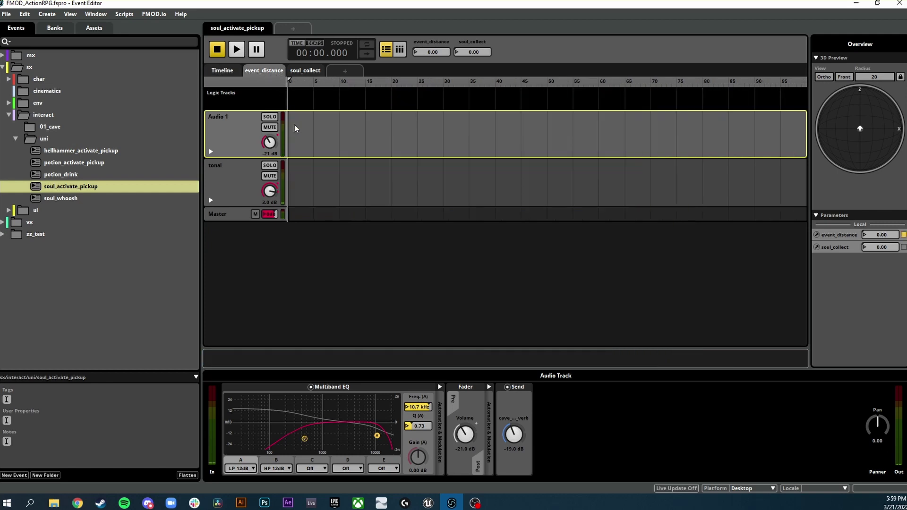
left_click(211, 152)
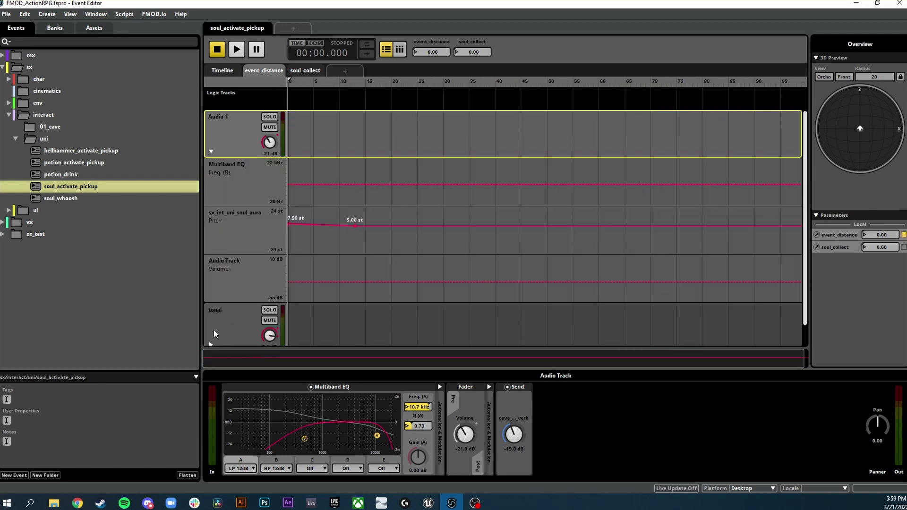
left_click(211, 344)
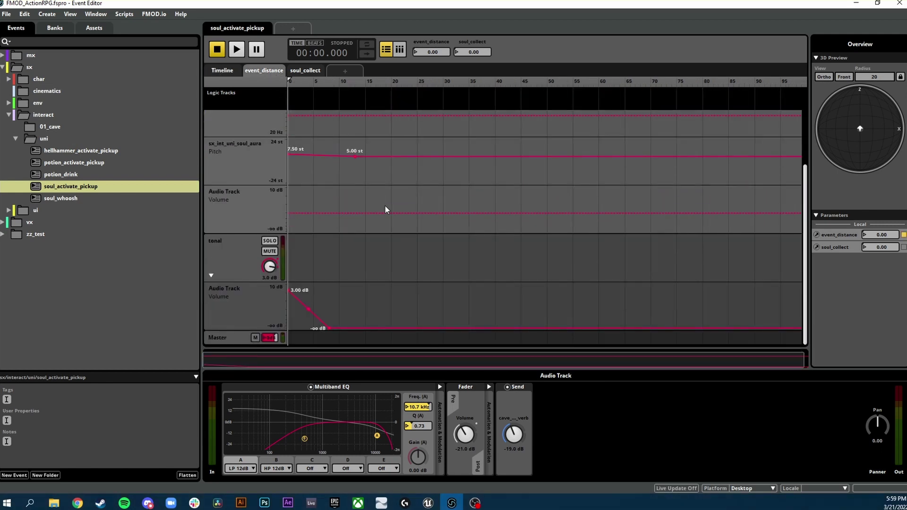
Audition the event while varying event_distance between 13.5 and 1.50, finishing at 0.00.
left_click(238, 50)
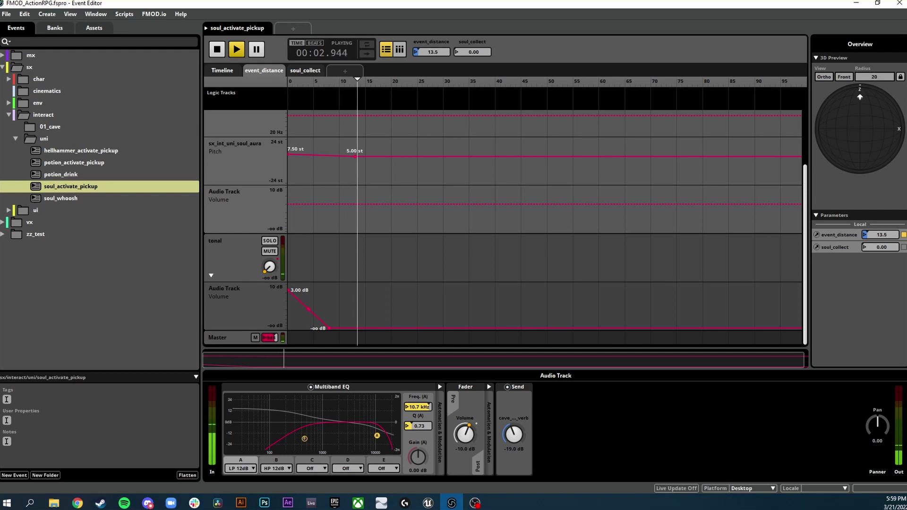
left_click_drag(431, 49, 430, 59)
scroll(353, 165, "up", 4)
scroll(362, 169, "down", 3)
scroll(362, 169, "down", 1)
scroll(350, 193, "up", 1)
scroll(351, 193, "down", 1)
mouse_move(433, 50)
left_mouse_down()
mouse_move(425, 67)
mouse_move(424, 49)
mouse_move(415, 50)
mouse_move(440, 50)
left_mouse_up()
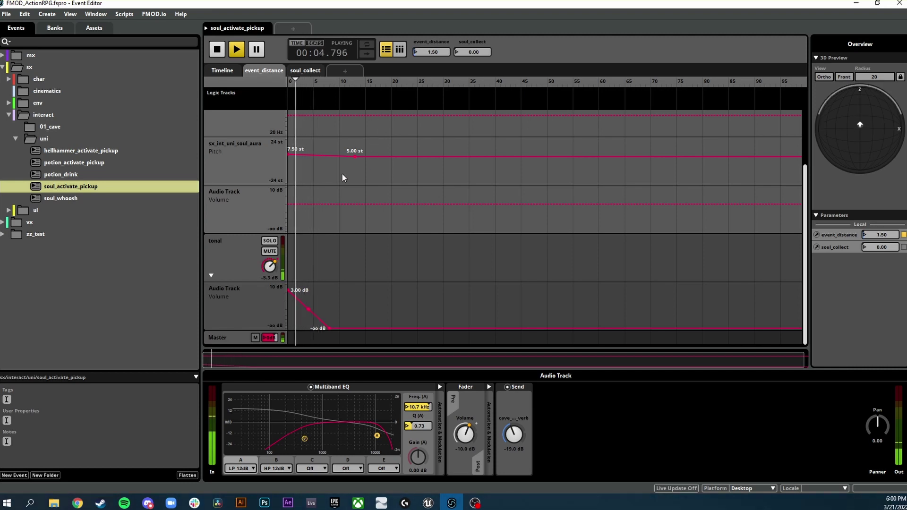
scroll(355, 152, "up", 3)
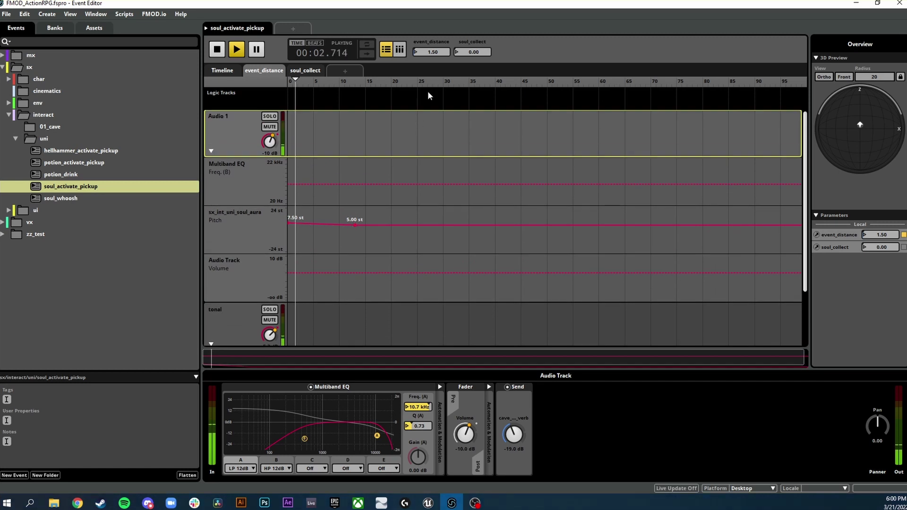
mouse_move(296, 81)
left_mouse_down()
mouse_move(343, 82)
mouse_move(289, 79)
left_mouse_up()
Return to the event's timeline and audition the jump to the collected marker by raising, resetting and raising soul_collect during playback.
left_click(222, 70)
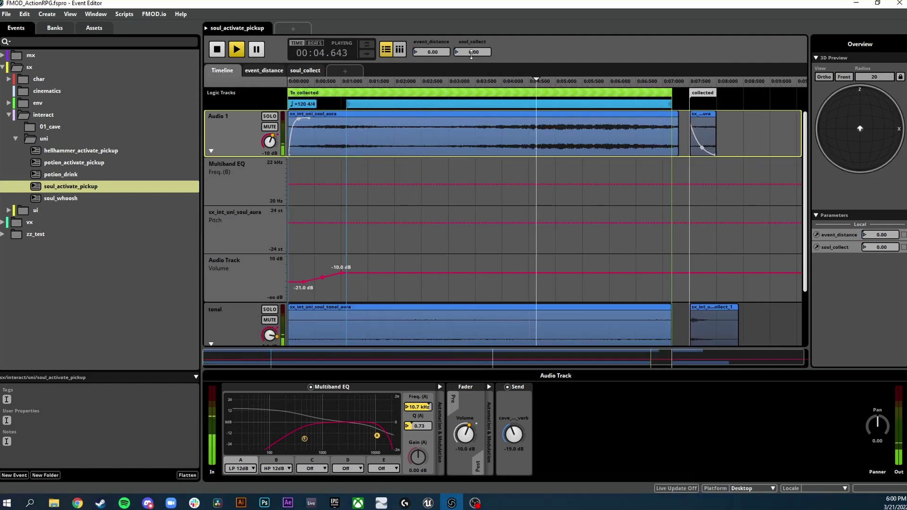
left_click_drag(472, 52, 473, 19)
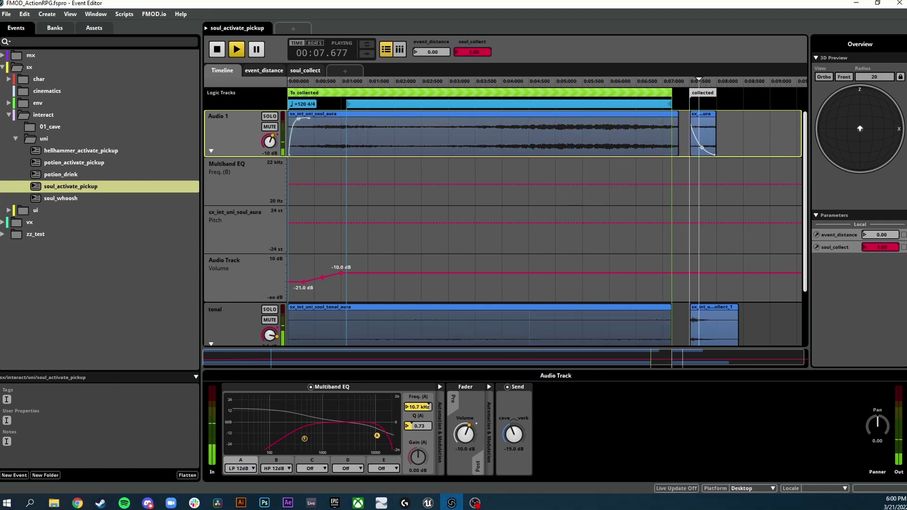
left_click_drag(471, 52, 471, 85)
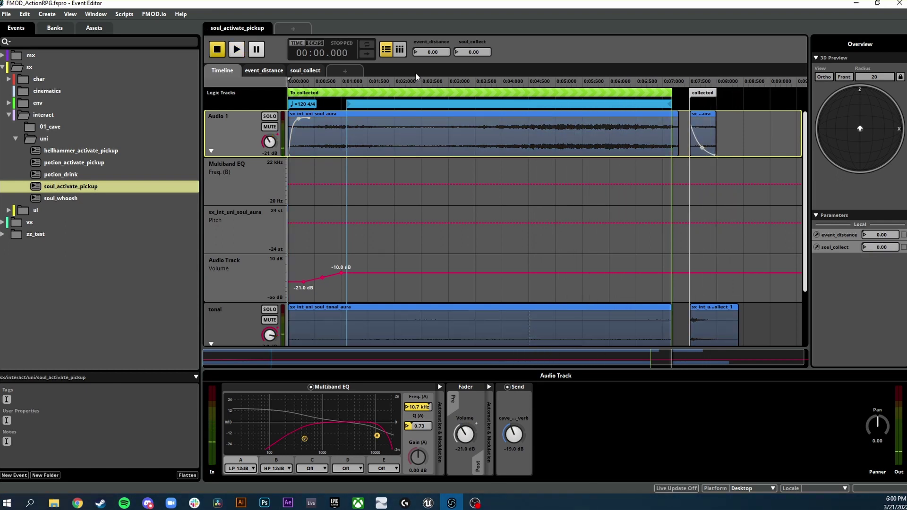
left_click(234, 51)
left_click_drag(471, 52, 471, 18)
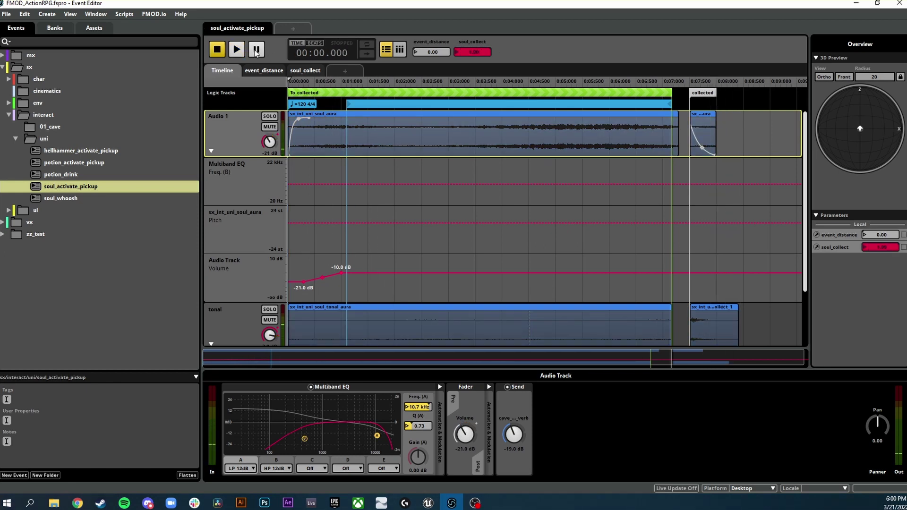
Collapse Audio 1's automation lanes and inspect the sx_int_uni_soul_tonal_aura instrument and the tonal track's effects.
scroll(376, 211, "down", 1)
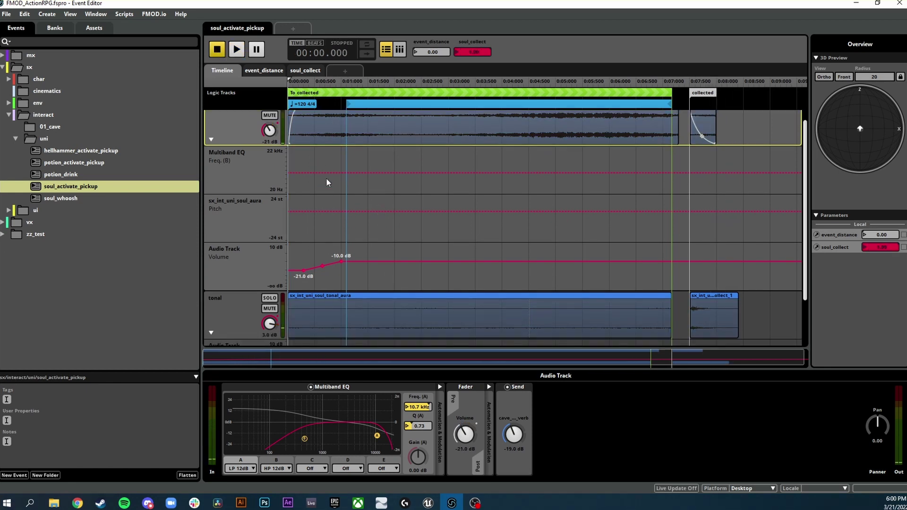
scroll(324, 169, "up", 1)
left_click(211, 150)
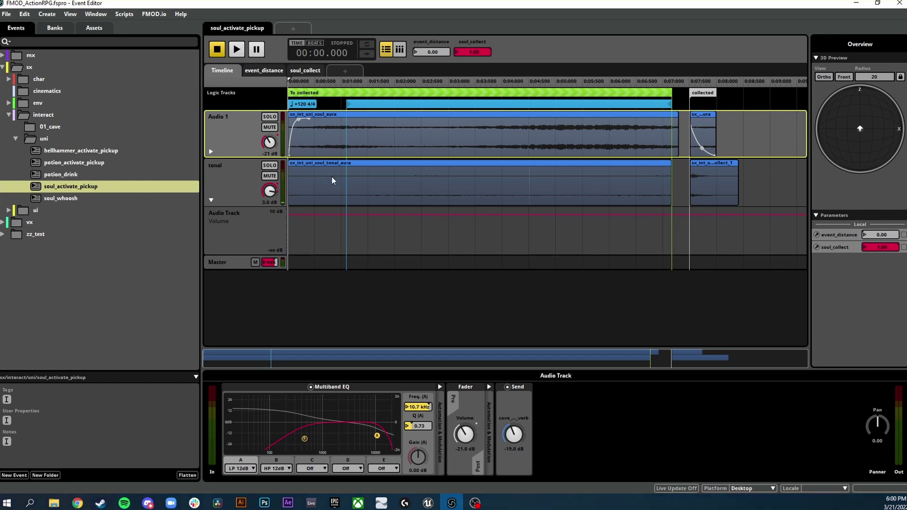
left_click(336, 163)
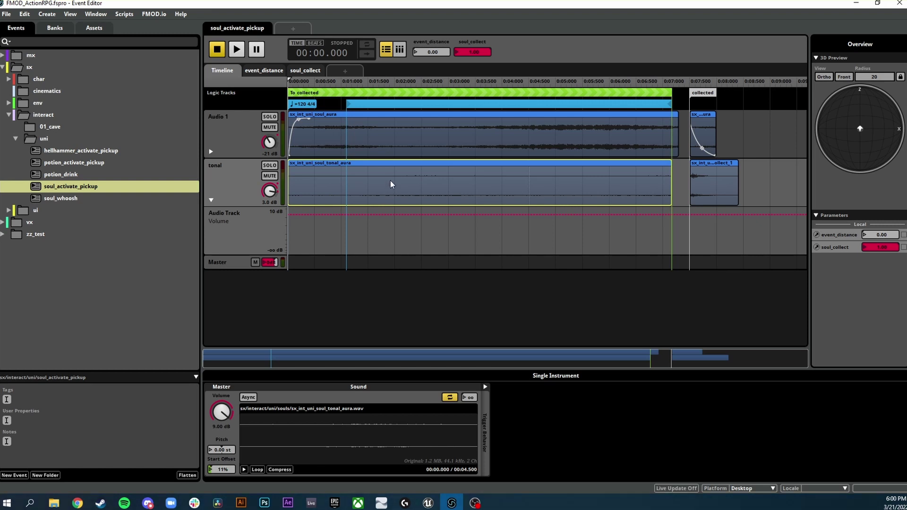
left_click(243, 179)
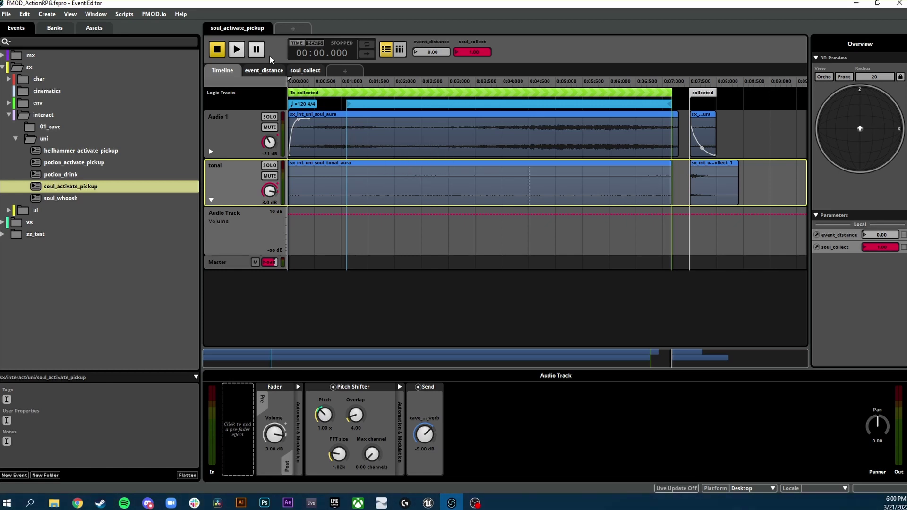
Replay the event repeatedly, toggling soul_collect to hear different collected sounds, then stop playback and reset soul_collect to 0.00.
left_click(236, 50)
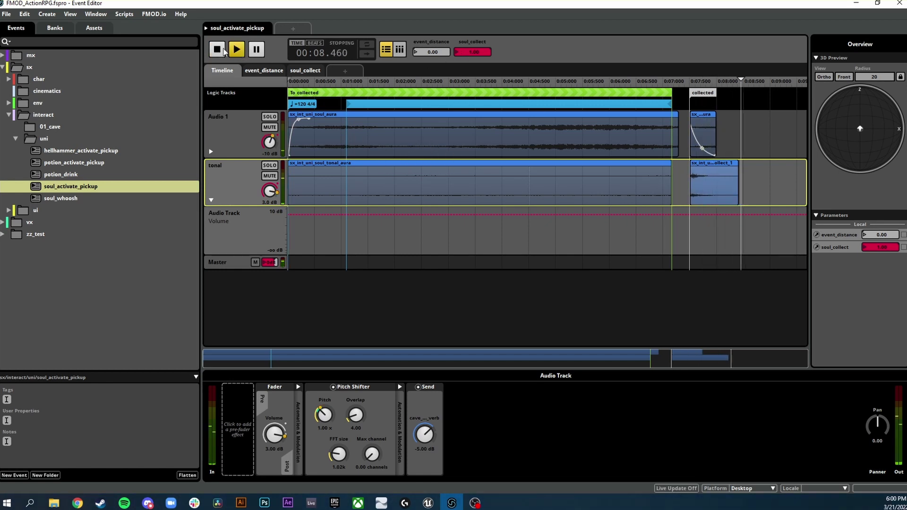
left_click(241, 50)
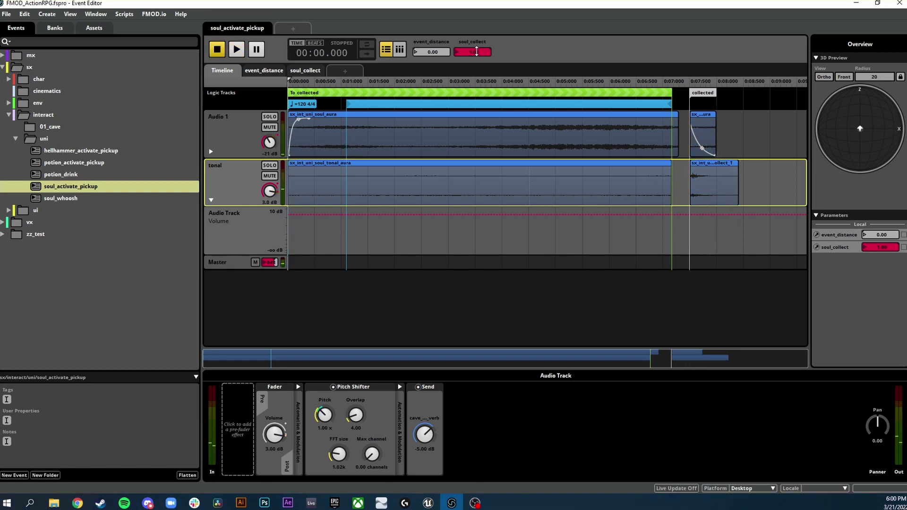
left_click_drag(476, 52, 474, 52)
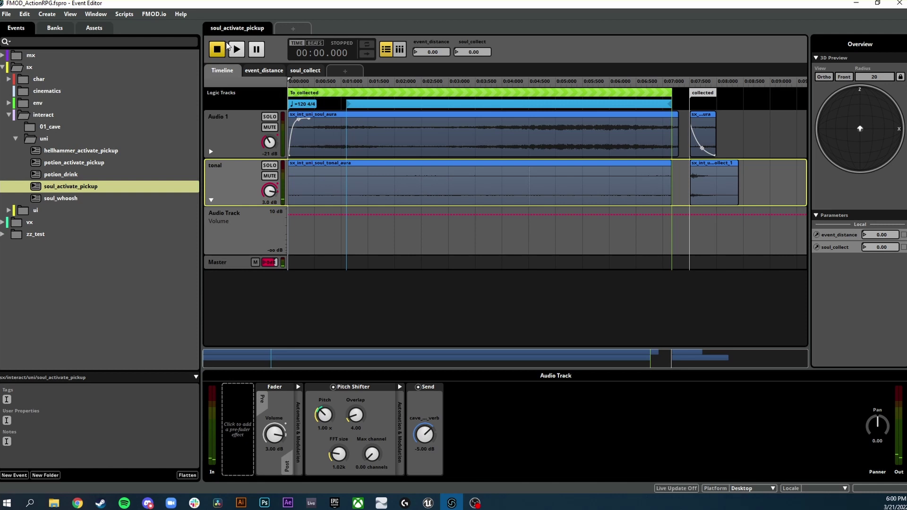
left_click(236, 49)
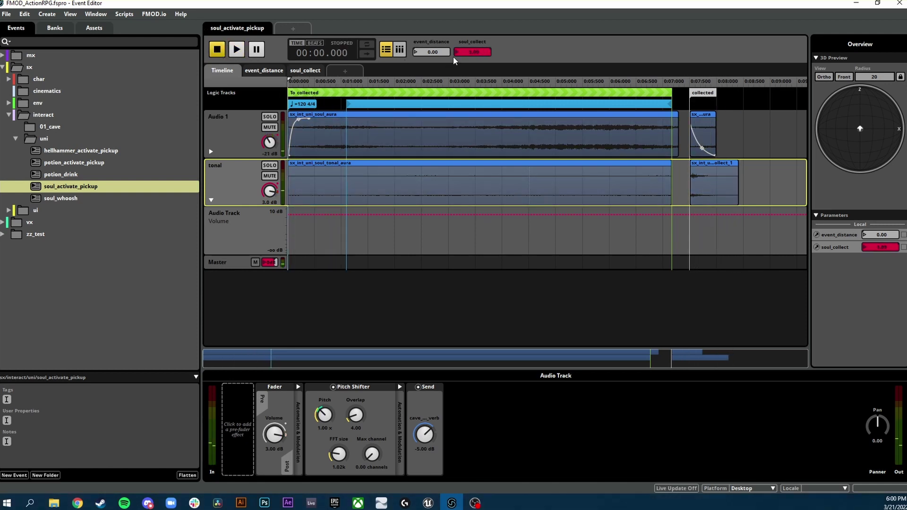
left_click_drag(475, 52, 473, 52)
left_click(236, 50)
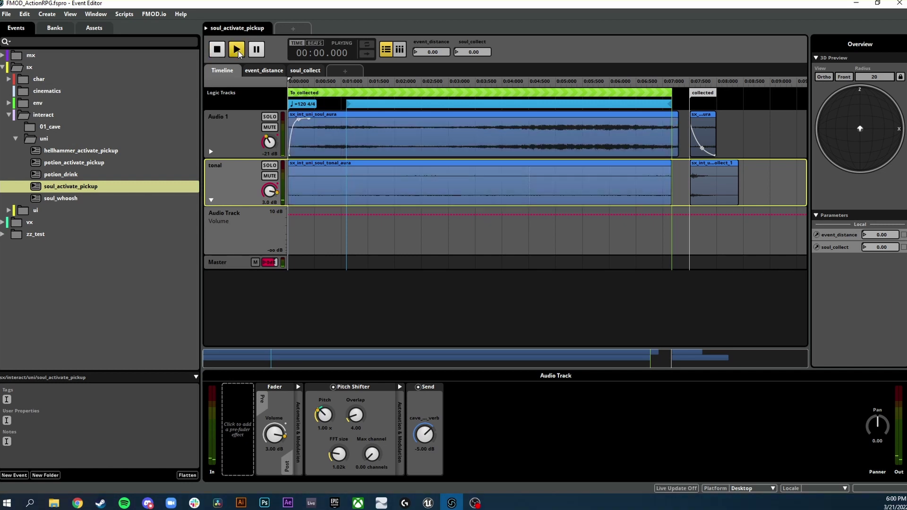
left_click_drag(480, 48, 499, 53)
left_click(241, 46)
left_click(213, 54)
left_click_drag(479, 53, 467, 47)
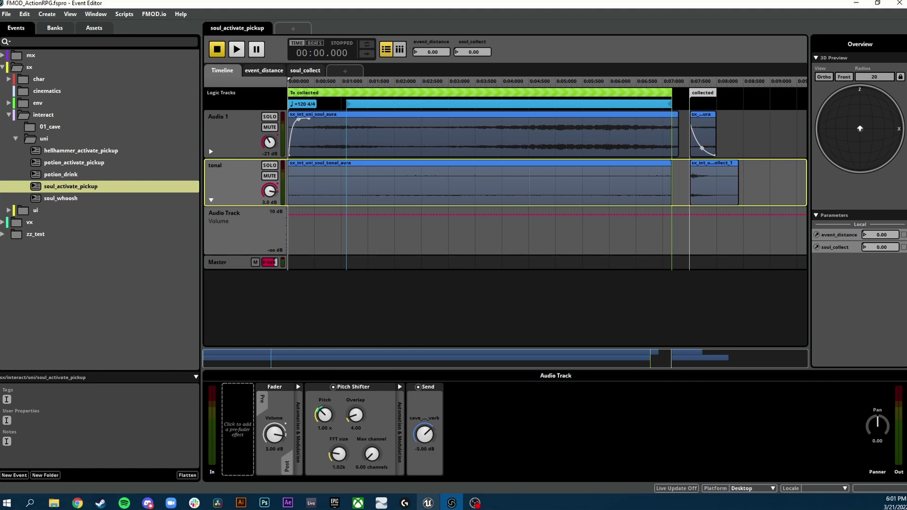
Switch to the Unreal Editor and bring up the "Set Soul Combo and begin audio" section of the BP_SoulItem event graph.
left_click(428, 503)
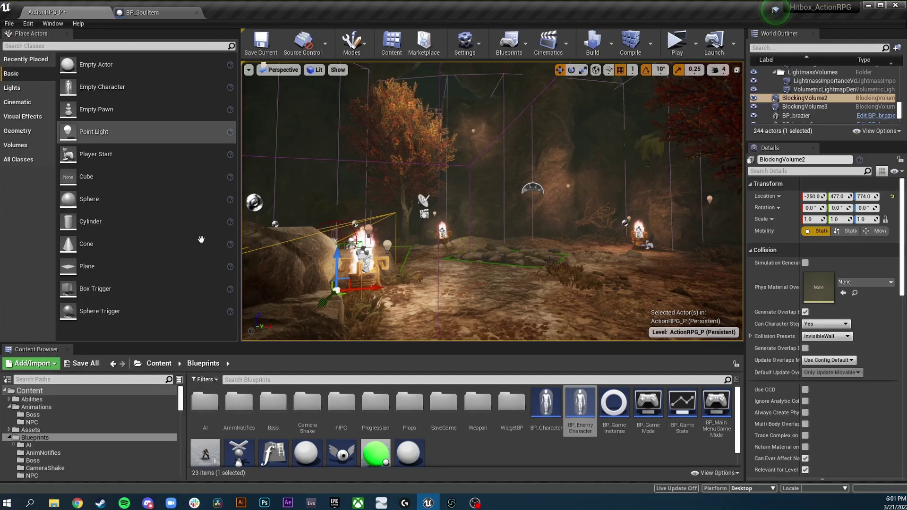
left_click(151, 17)
left_click_drag(210, 135, 257, 186)
scroll(256, 186, "up", 4)
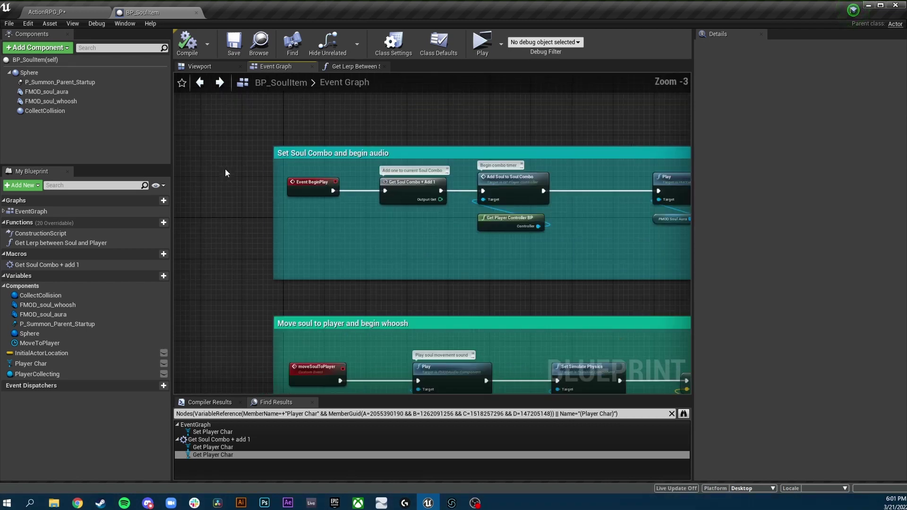
left_click_drag(197, 177, 238, 102)
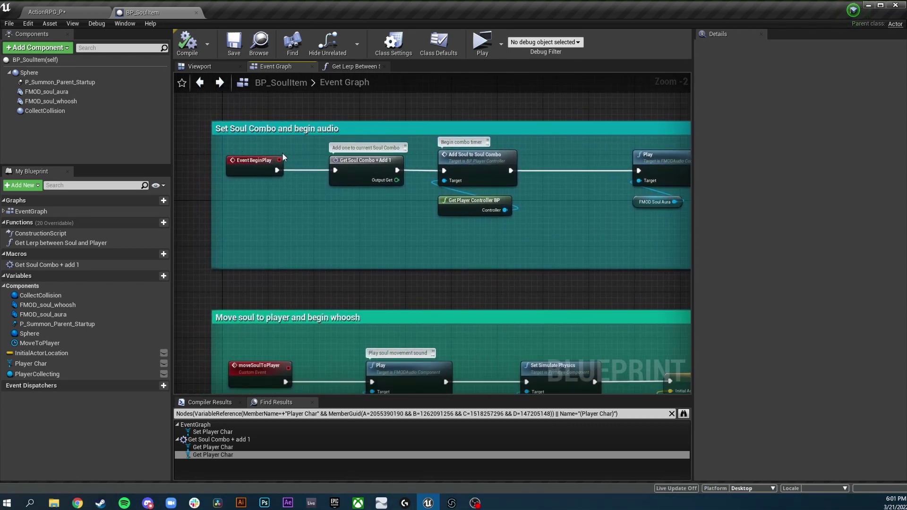
Examine the begin-audio node chain from Get Soul Combo + Add 1 through Play and Delay to Move Soul to Player.
left_click_drag(325, 205, 325, 227)
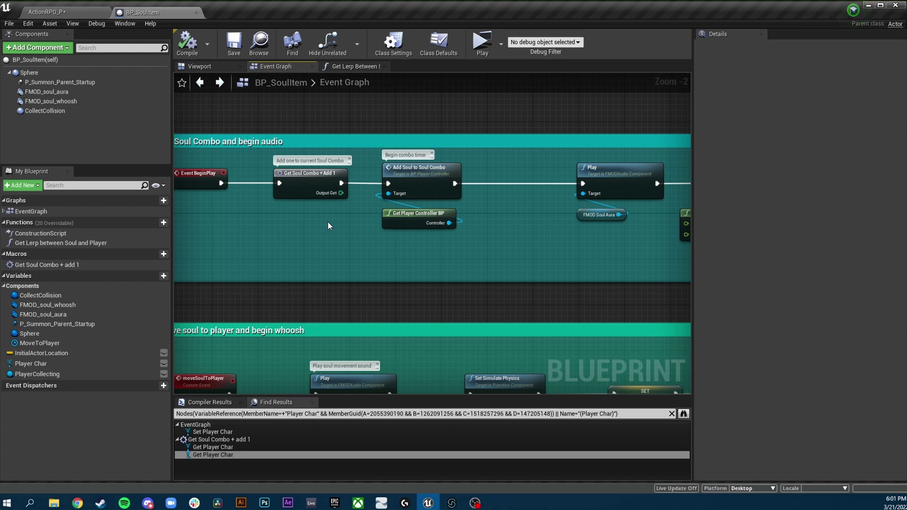
left_click_drag(328, 223, 315, 226)
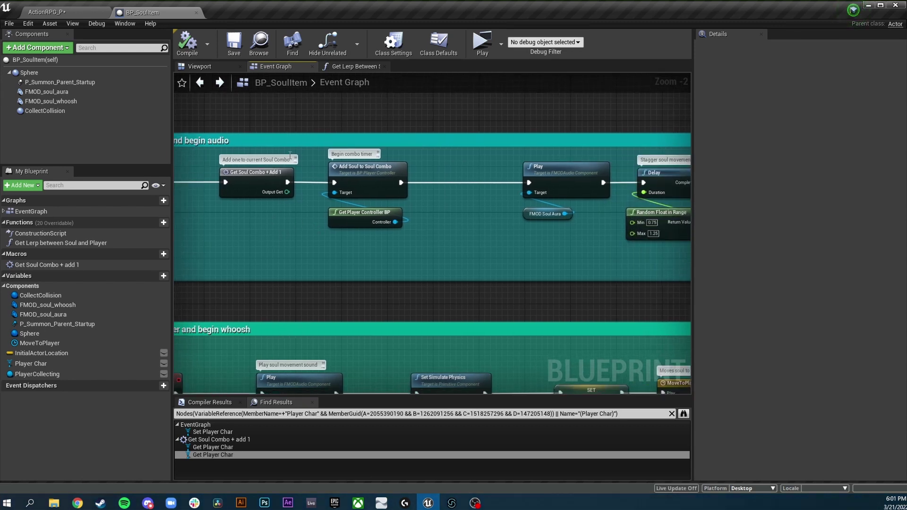
left_click_drag(522, 227, 316, 243)
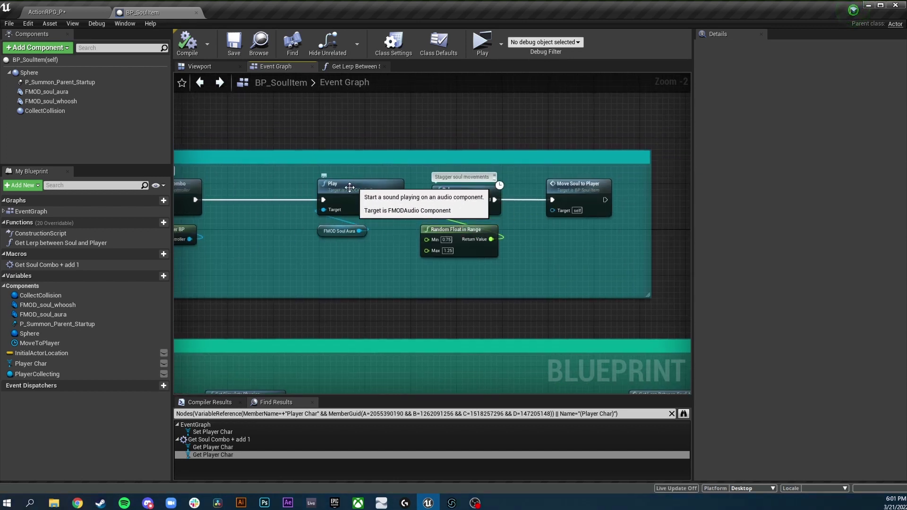
left_click_drag(350, 259, 309, 222)
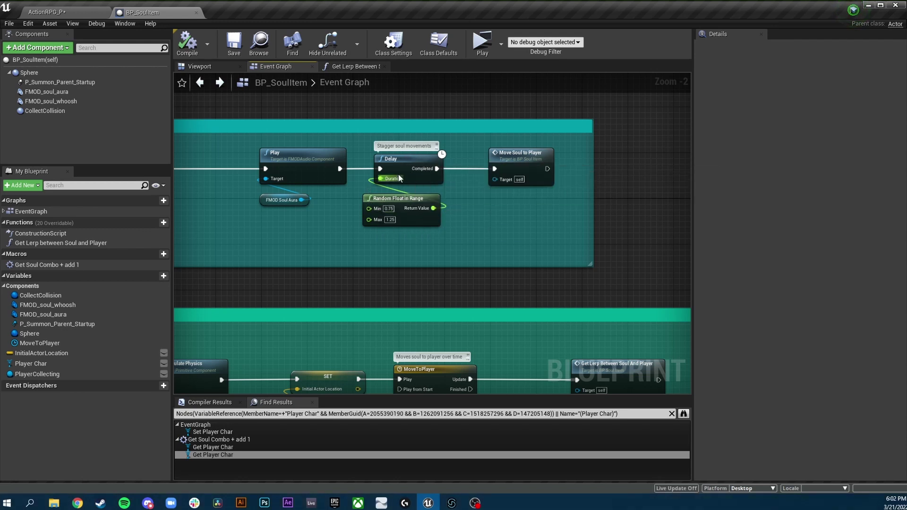
Bring up the "Move soul to player and begin whoosh" section, starting at the moveSoulToPlayer event.
left_click(519, 151)
left_click_drag(367, 283, 689, 205)
left_click_drag(477, 197, 429, 171)
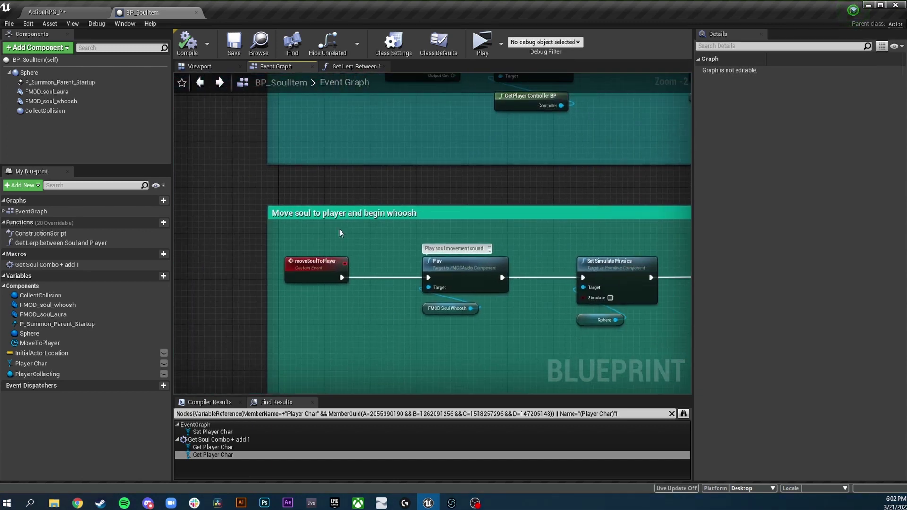
left_click_drag(416, 244, 368, 212)
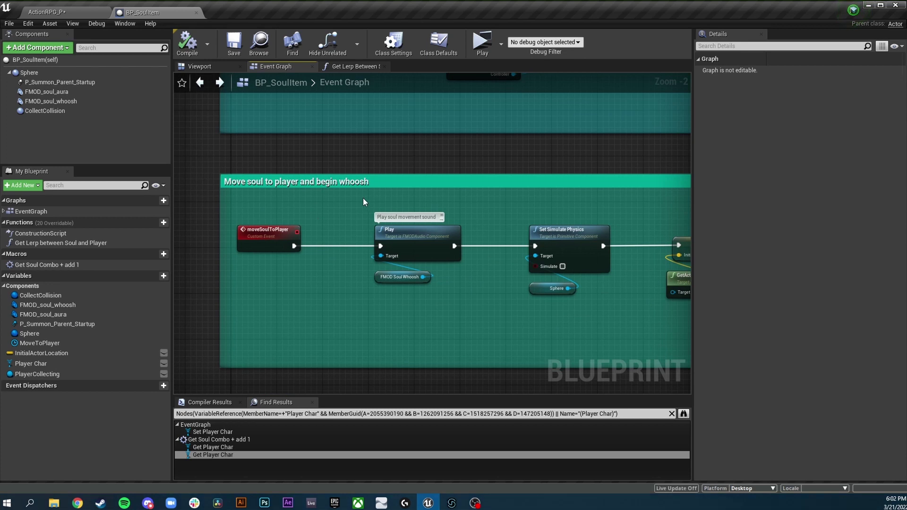
Switch to FMOD Studio, open the soul_whoosh event and play it several times to hear the whoosh.
left_click(457, 500)
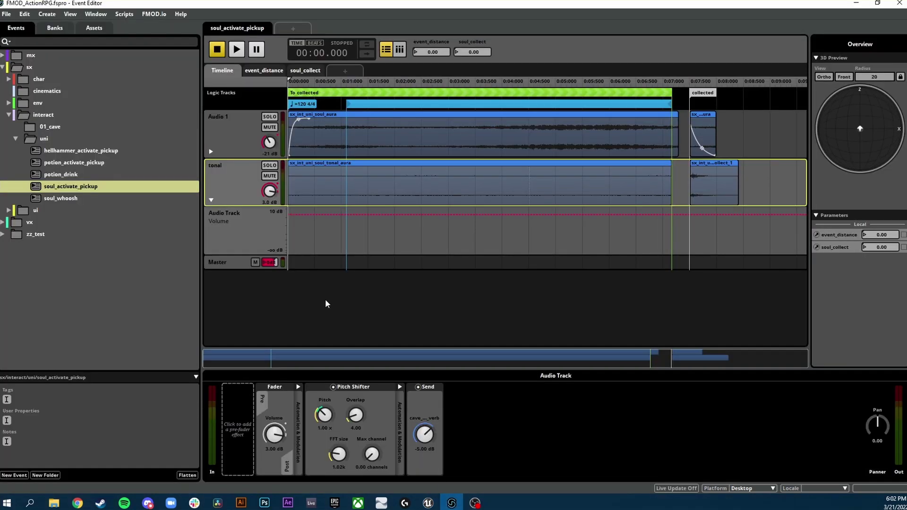
left_click(62, 199)
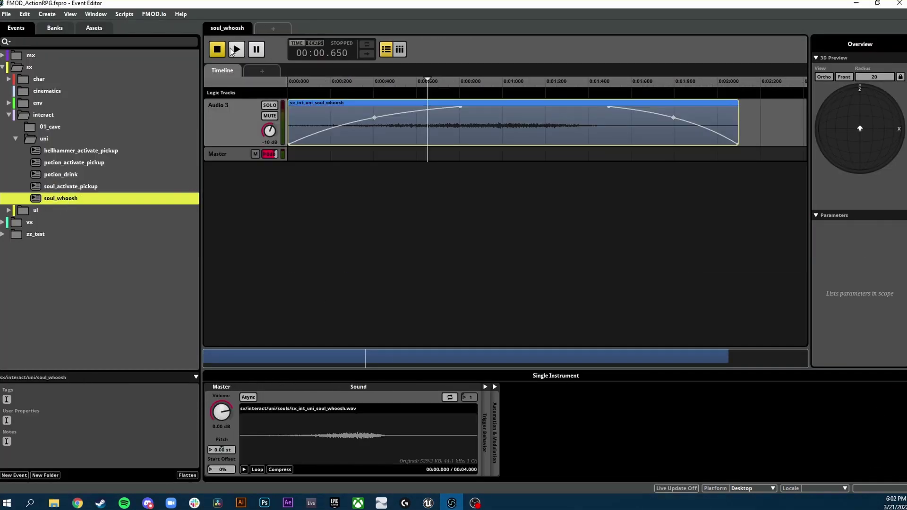
left_click(238, 52)
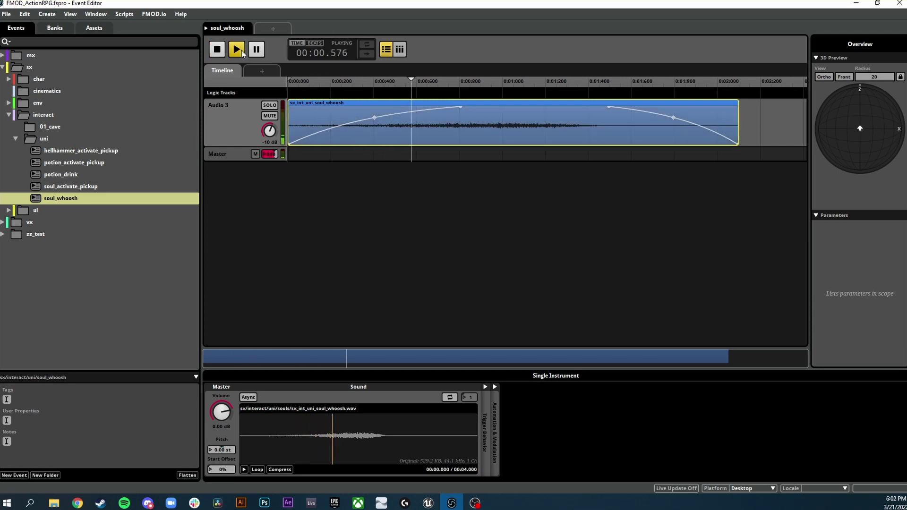
left_click(236, 51)
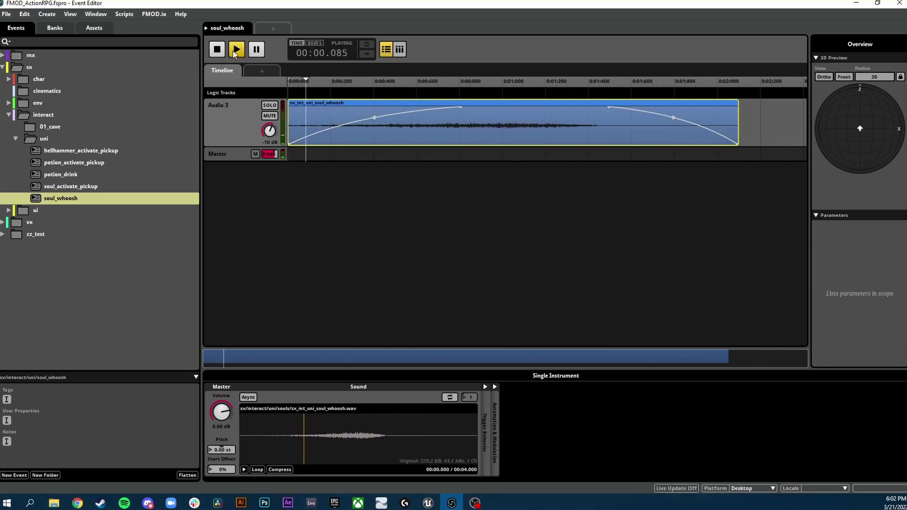
left_click(237, 55)
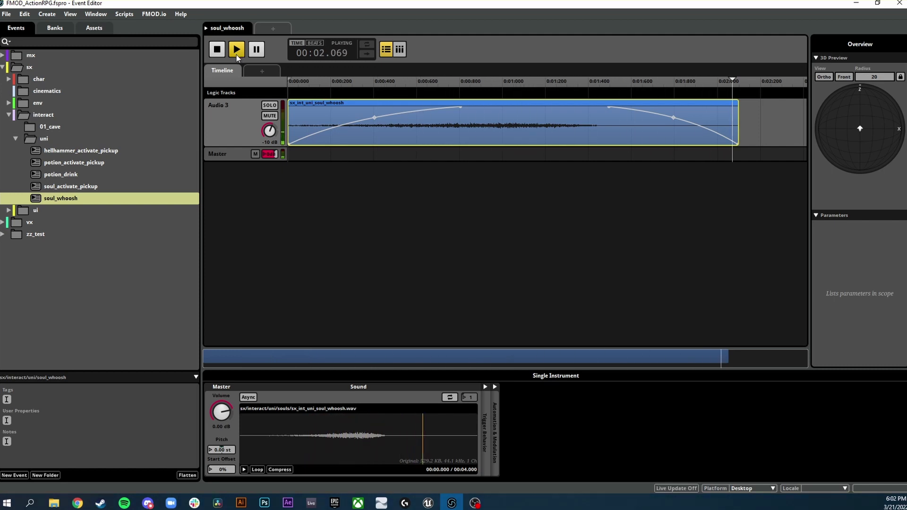
left_click(237, 56)
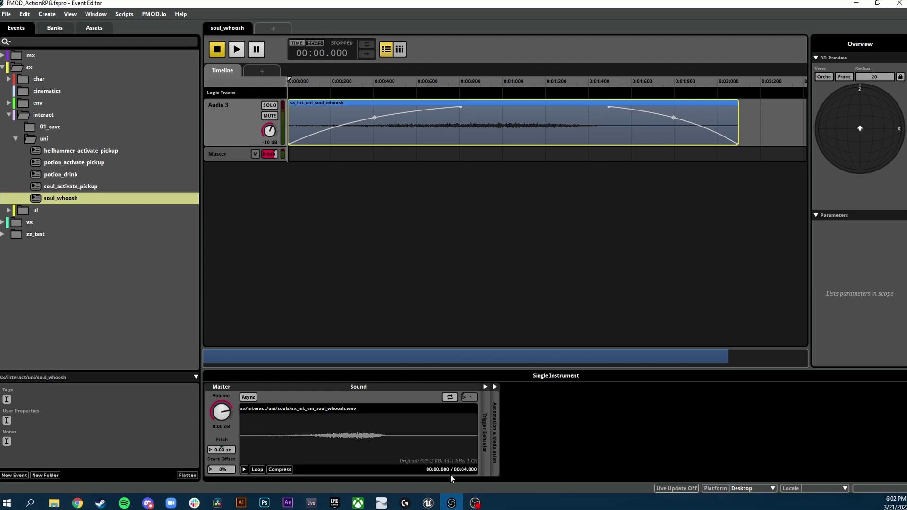
Switch back to the Unreal Editor and examine the whoosh section's nodes from Play to the MoveToPlayer timeline.
left_click(428, 503)
left_click_drag(463, 294, 419, 283)
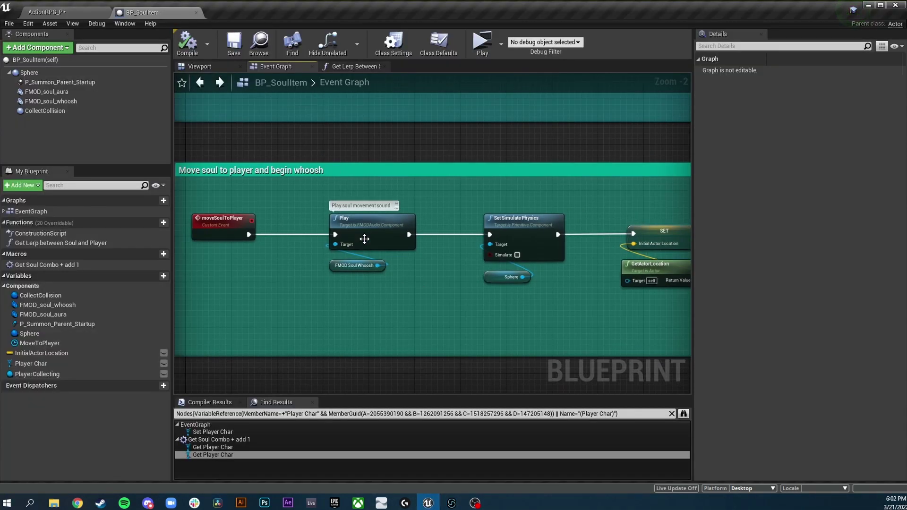
left_click_drag(378, 243, 265, 268)
left_click_drag(468, 158, 450, 154)
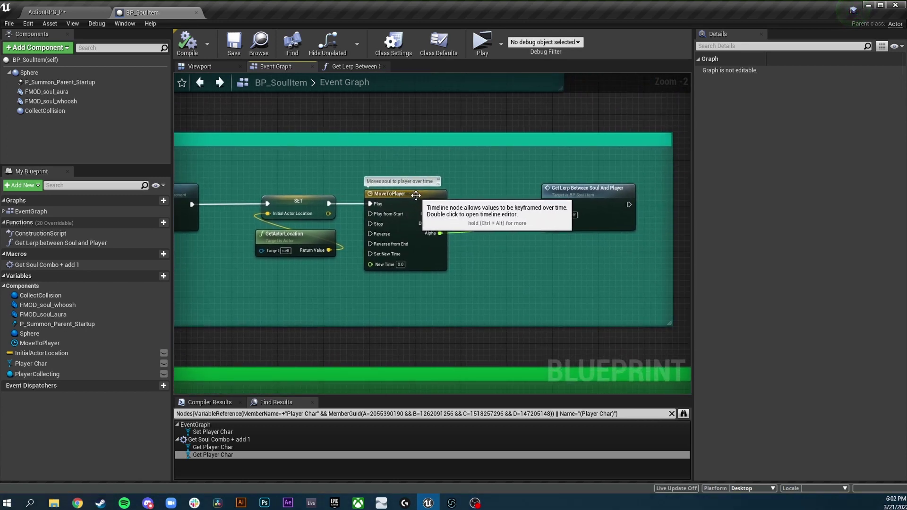
left_click_drag(491, 270, 474, 239)
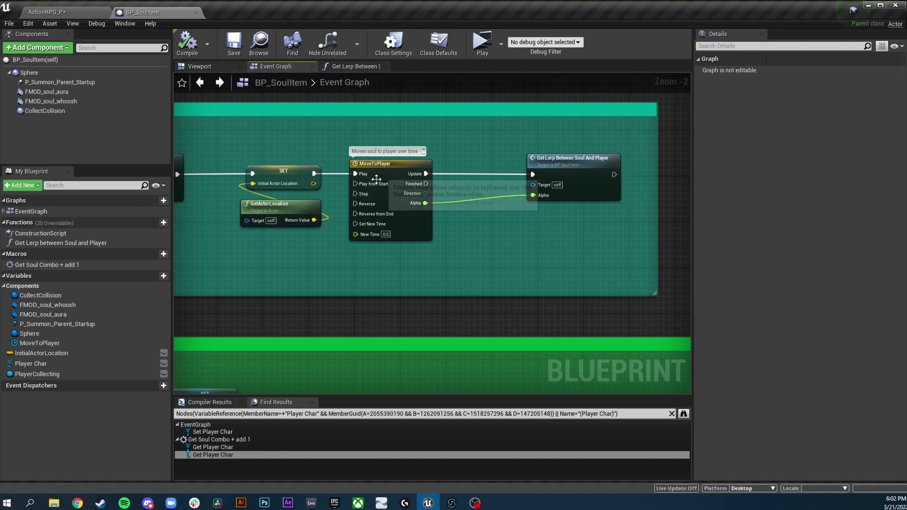
Inspect the MoveToPlayer timeline's Alpha curve, close it, and select the Get Lerp Between Soul And Player node in the Event Graph.
double_click(399, 166)
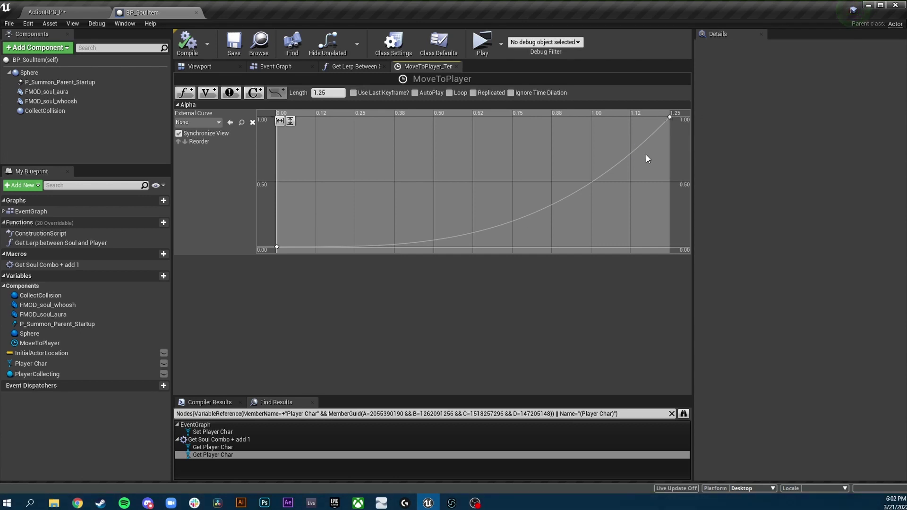
left_click(456, 67)
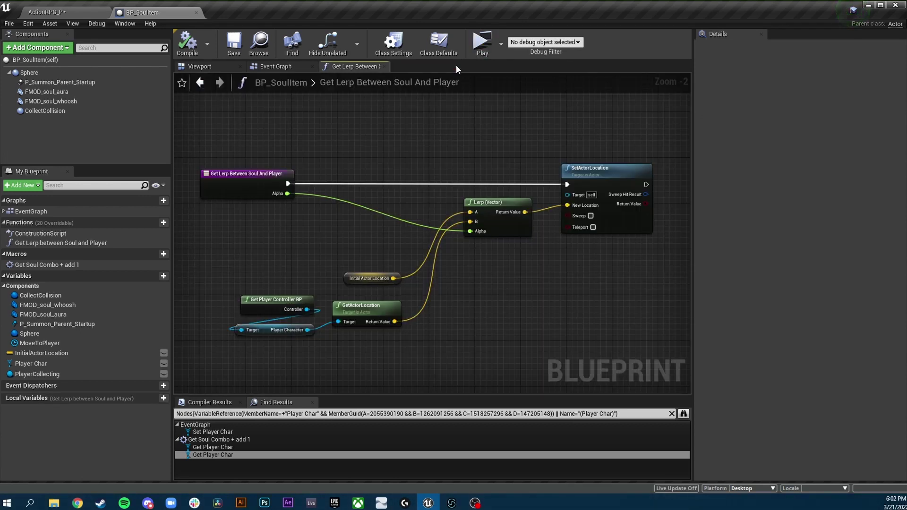
left_click(276, 67)
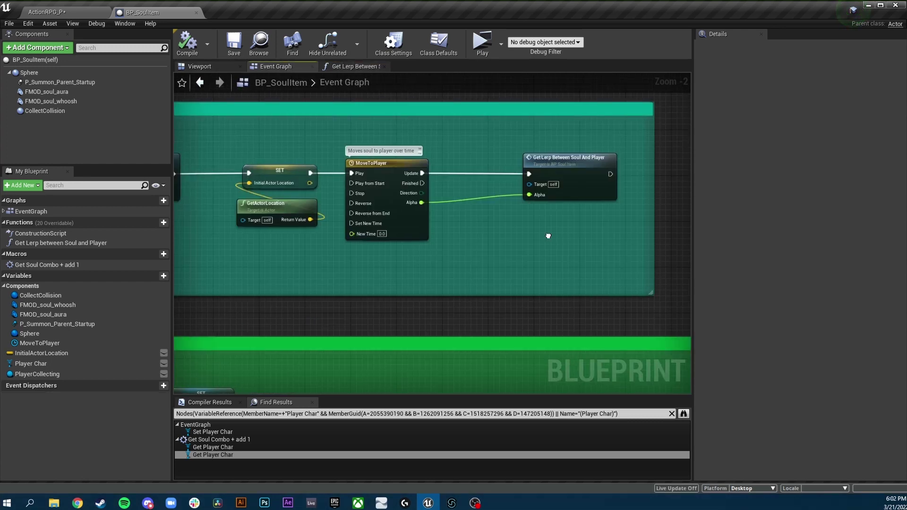
left_click(539, 133)
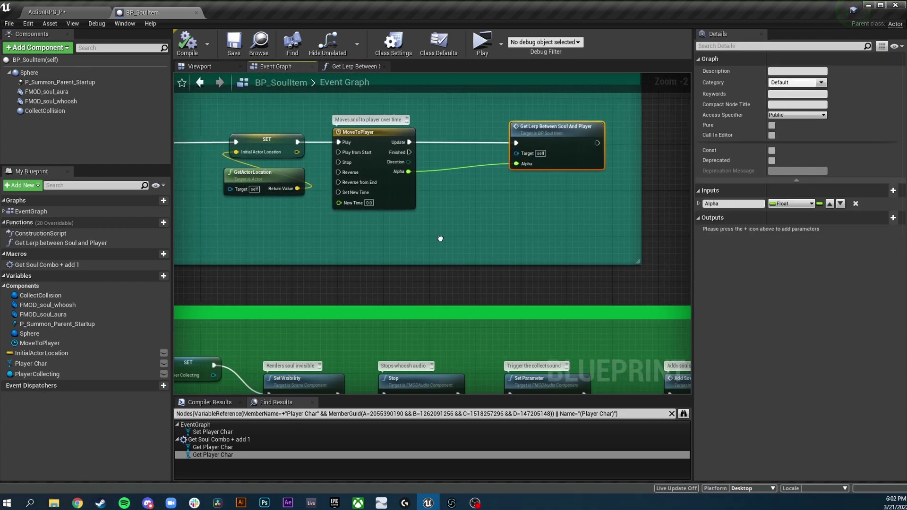
Bring up the "Finish soul collection" section and inspect its On Component Begin Overlap (CollectCollision) event.
left_click_drag(474, 155, 462, 147)
left_click_drag(409, 326, 602, 208)
left_click_drag(310, 267, 601, 209)
left_click_drag(423, 168, 432, 183)
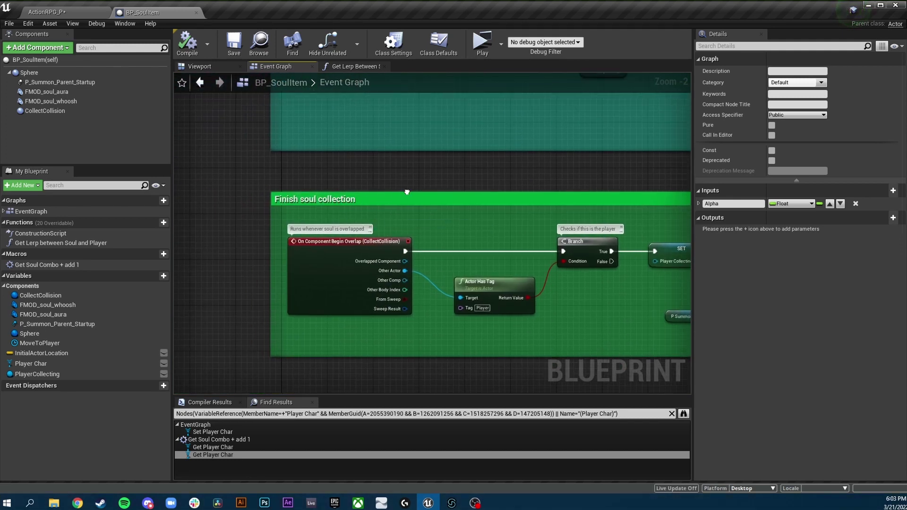
left_click_drag(408, 192, 394, 185)
left_click(340, 244)
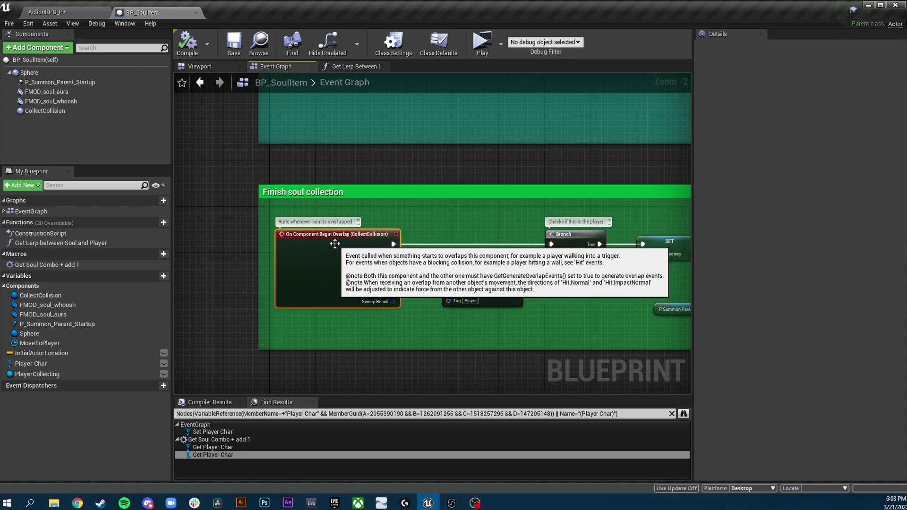
left_click_drag(447, 184, 438, 204)
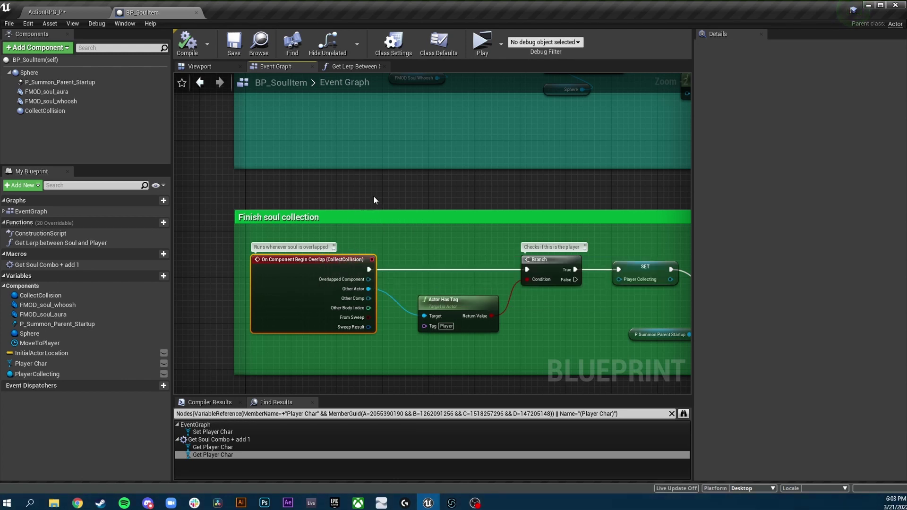
Revisit the MoveToPlayer timeline and examine the collection section's Branch and Player Collecting nodes.
left_click_drag(591, 156, 368, 247)
left_click_drag(524, 200, 365, 225)
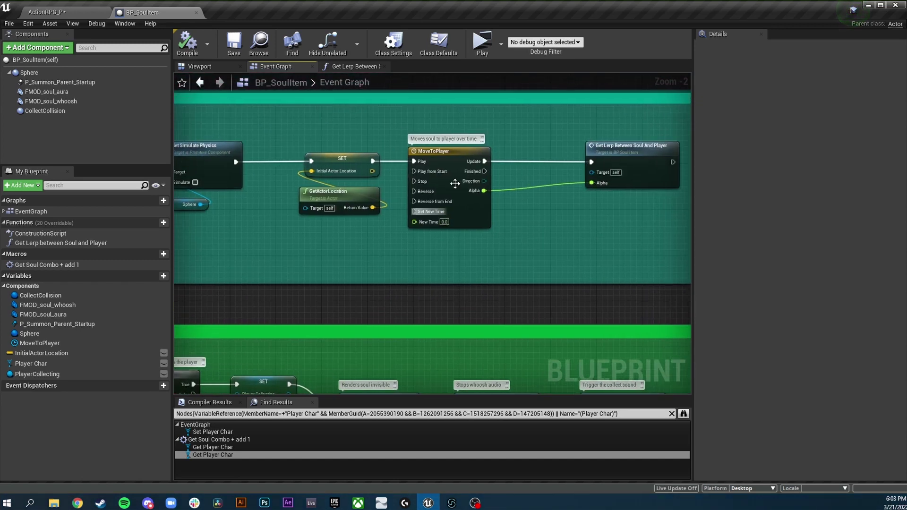
left_click_drag(334, 281, 581, 187)
left_click_drag(281, 229, 422, 170)
left_click_drag(418, 225, 330, 255)
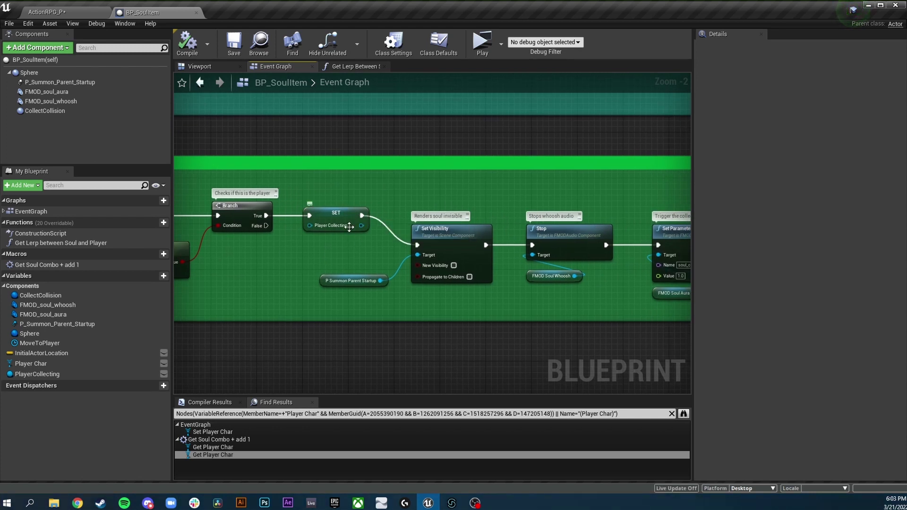
Examine the Set Visibility, Stop and soul_collect Set Parameter nodes in the "Finish soul collection" section.
left_click_drag(368, 254, 268, 258)
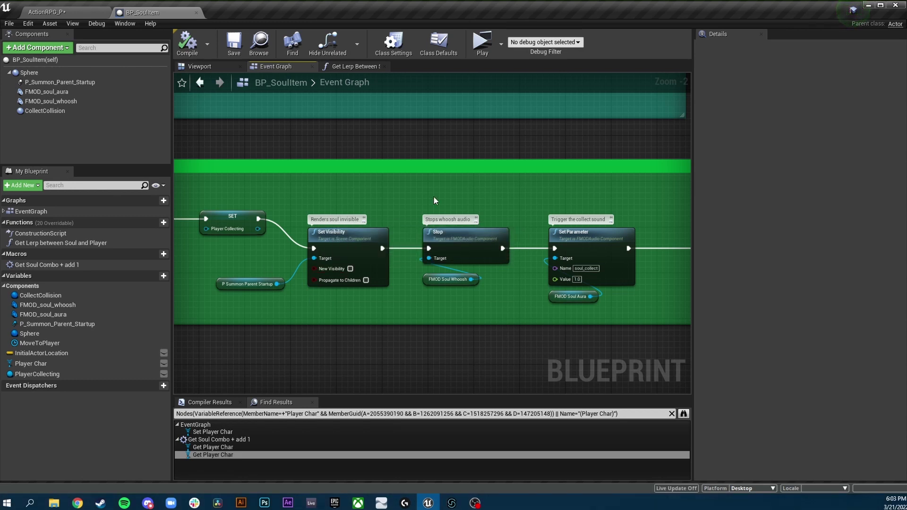
left_click_drag(429, 204, 368, 211)
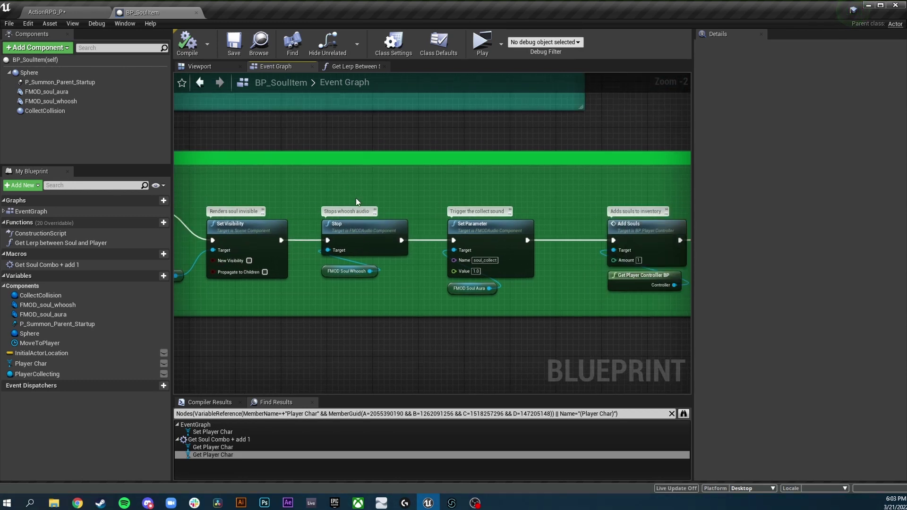
left_click_drag(455, 206, 331, 169)
scroll(332, 169, "up", 2)
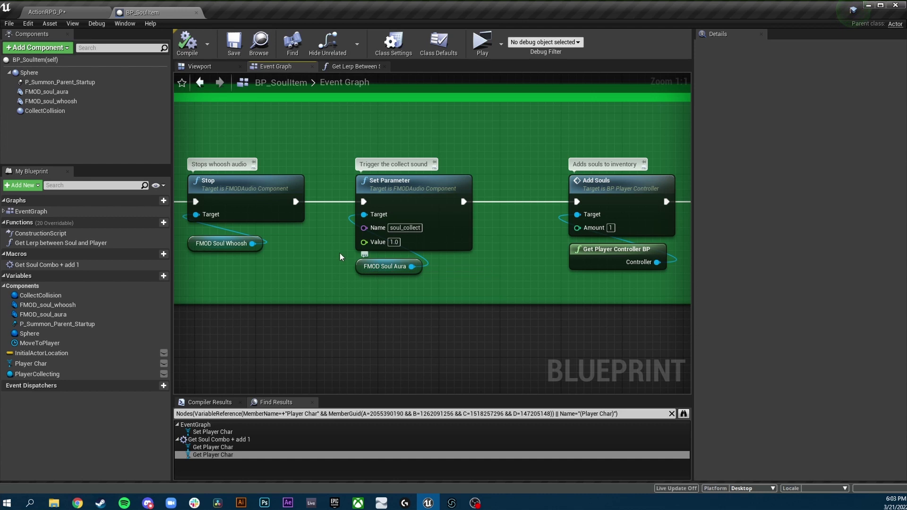
Inspect the FMOD_soul_whoosh component in the blueprint's viewport, then the FMOD_soul_aura component alongside the Event Graph.
left_click(200, 65)
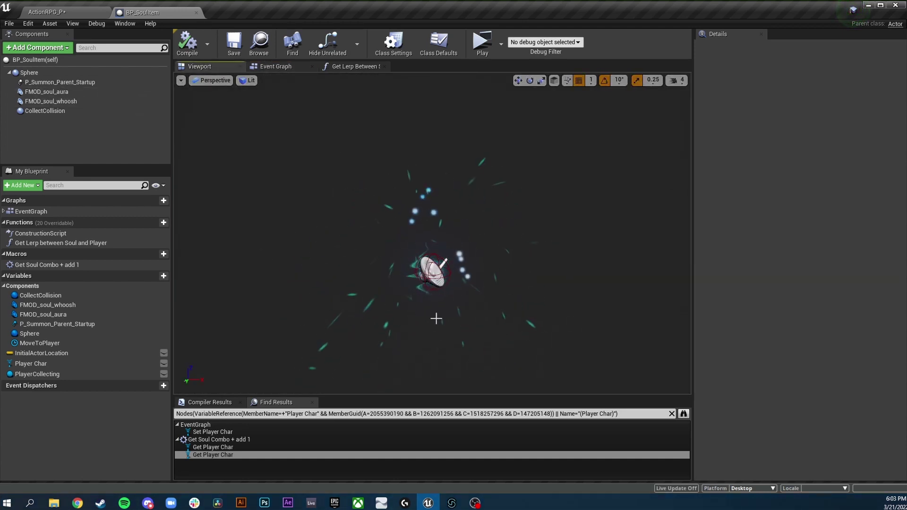
left_click(78, 94)
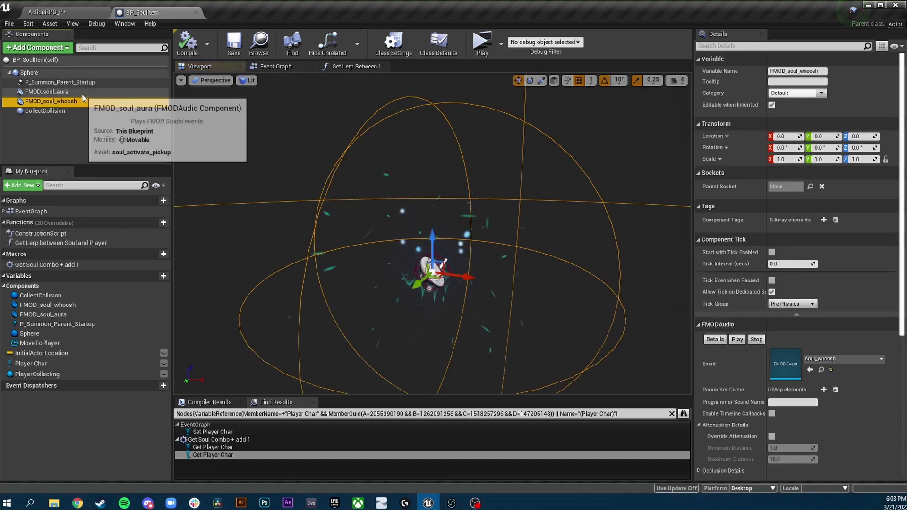
left_click(87, 101)
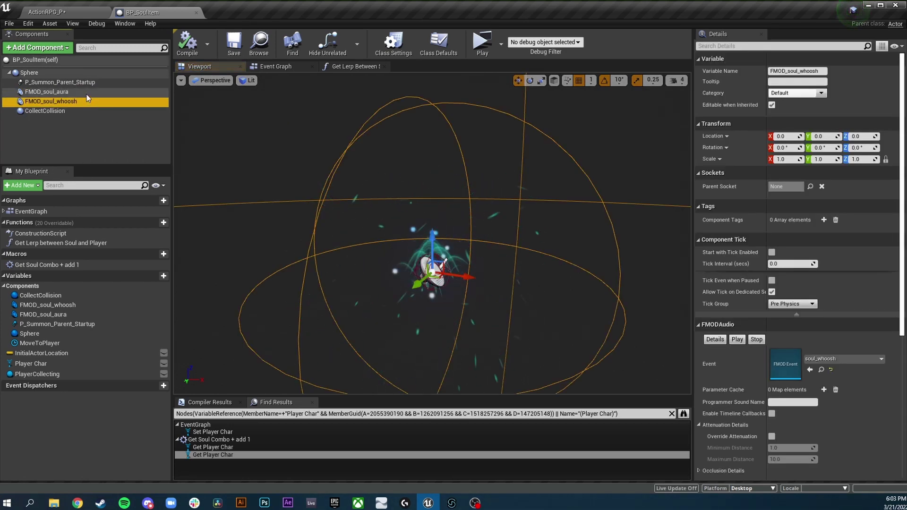
left_click(259, 67)
left_click(47, 92)
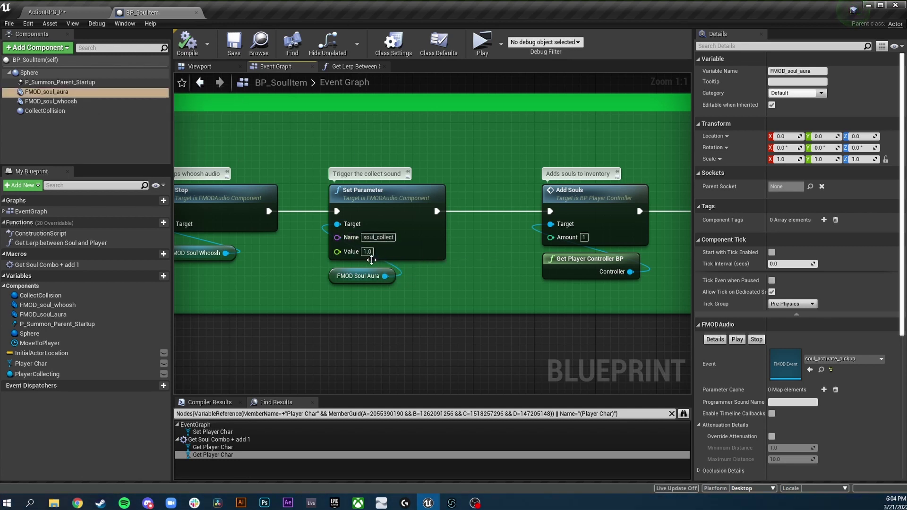
Follow the collection chain past Add Souls to DestroyActor and select the Delay node before it.
left_click_drag(563, 182, 381, 185)
left_click_drag(351, 140, 435, 289)
left_click(500, 164)
left_click_drag(521, 147, 350, 164)
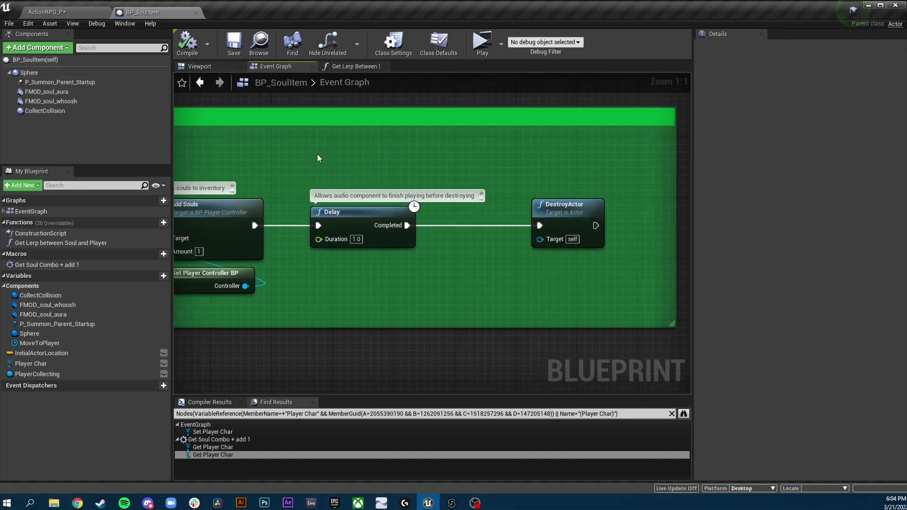
left_click(360, 245)
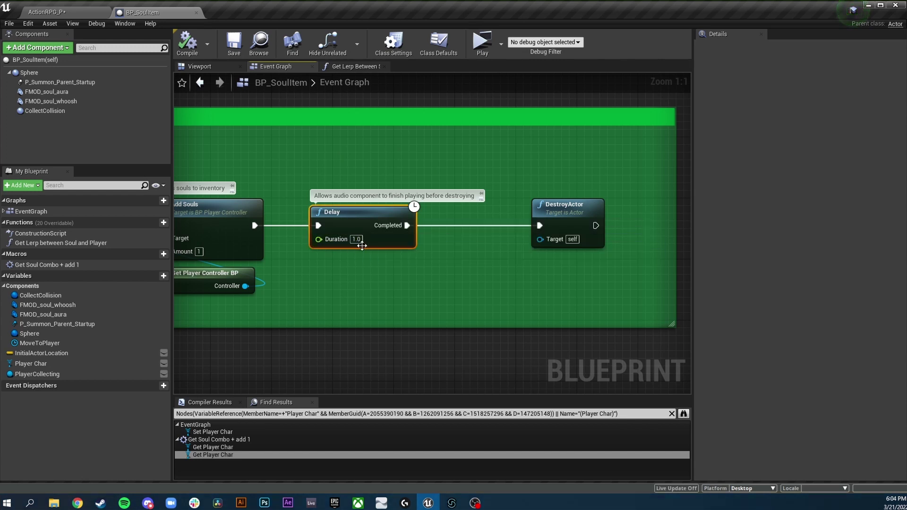
Switch to FMOD Studio, open soul_activate_pickup and place the playhead just past the collect instruments, at about 8.45 seconds.
left_click(452, 503)
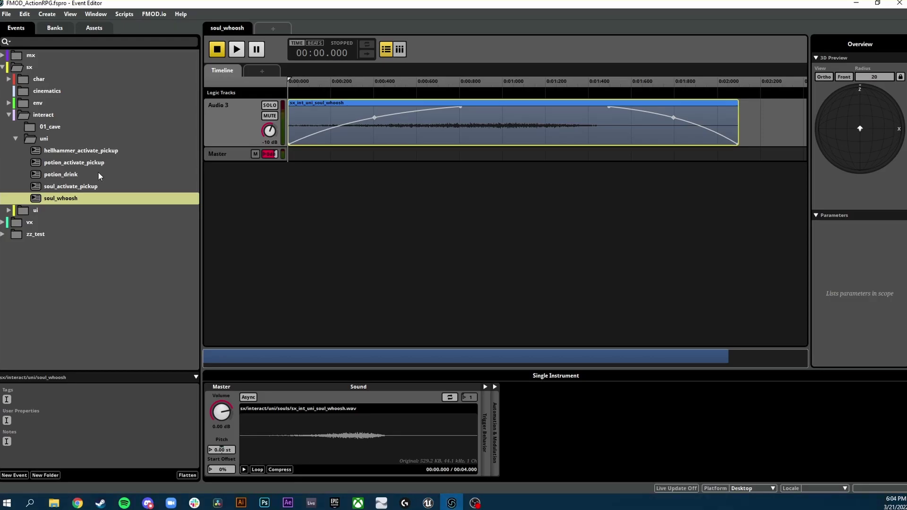
left_click(105, 188)
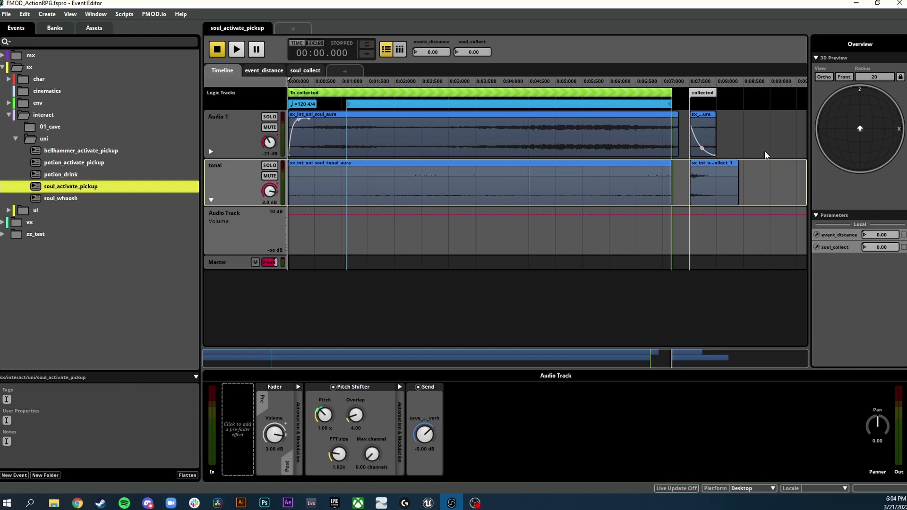
right_click(727, 139)
left_click(741, 120)
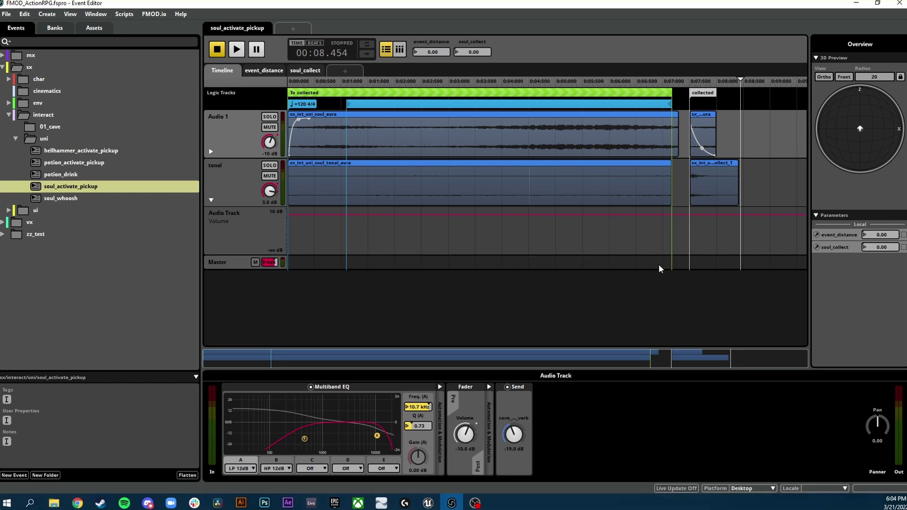
Switch back to the Unreal Editor and review the collection chain from Set Visibility through Delay to DestroyActor.
left_click(428, 503)
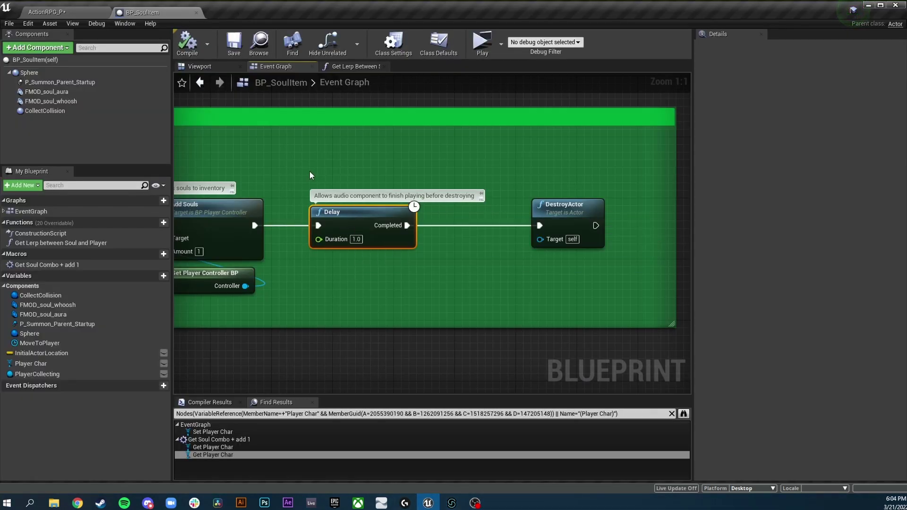
left_click_drag(295, 181, 410, 182)
scroll(410, 183, "down", 2)
left_click_drag(278, 251, 504, 259)
left_click_drag(352, 285, 392, 276)
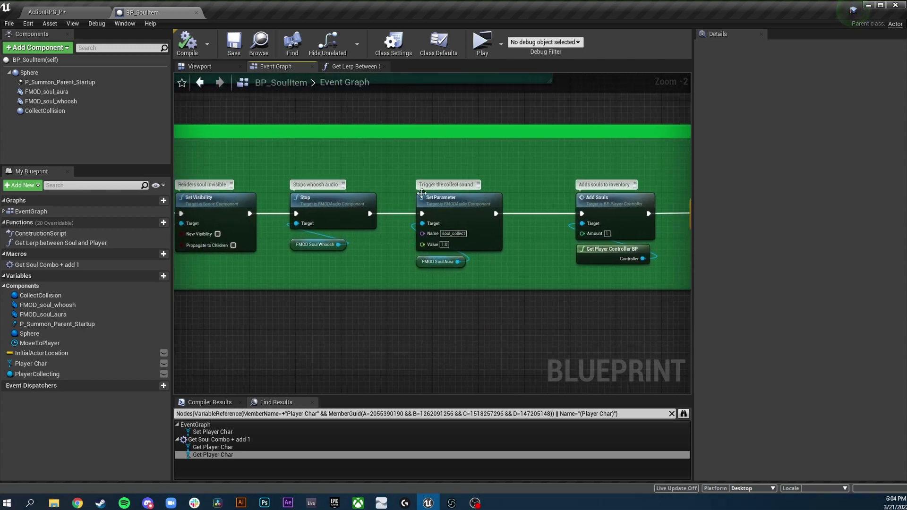
left_click_drag(531, 262, 214, 272)
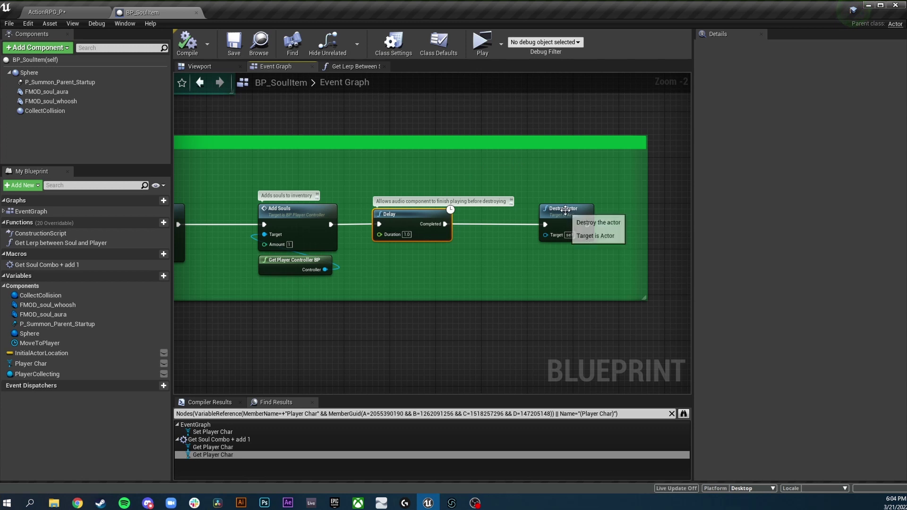
Trace the soul collection chain back from DestroyActor through Set Parameter and Set Visibility to the CollectCollision overlap event.
left_click_drag(276, 187, 440, 170)
scroll(439, 170, "down", 1)
left_click_drag(344, 158, 441, 168)
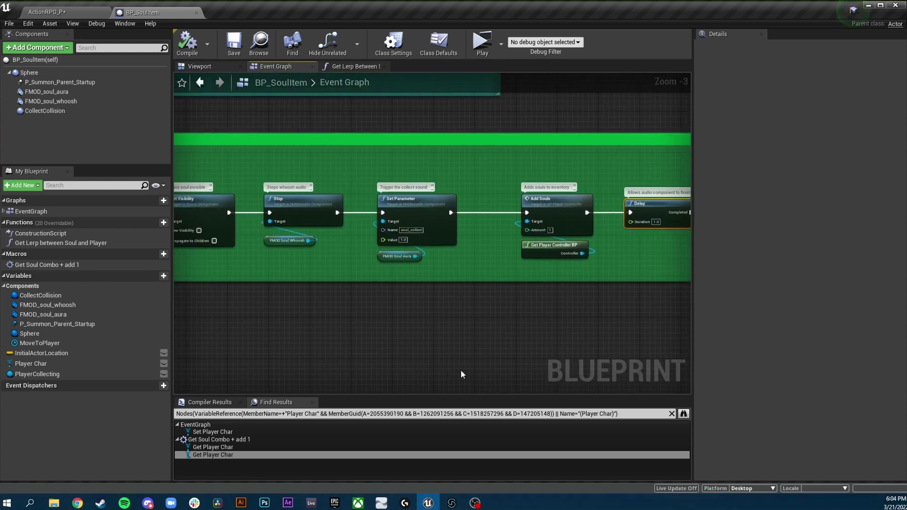
left_click_drag(360, 327, 570, 323)
left_click_drag(456, 304, 567, 320)
left_click_drag(354, 293, 463, 328)
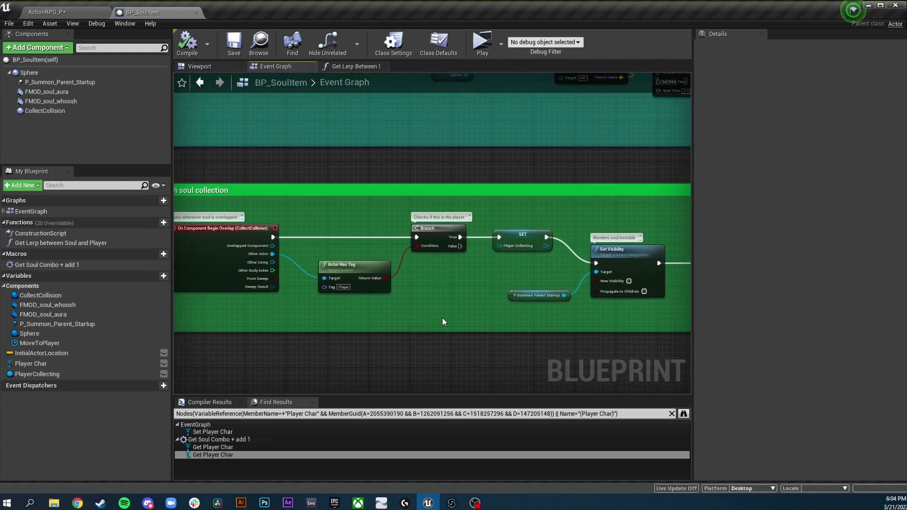
Launch the ActionRPG_P level in a standalone preview and run the character towards the Wave 1 enemies.
left_click(55, 14)
left_click(677, 42)
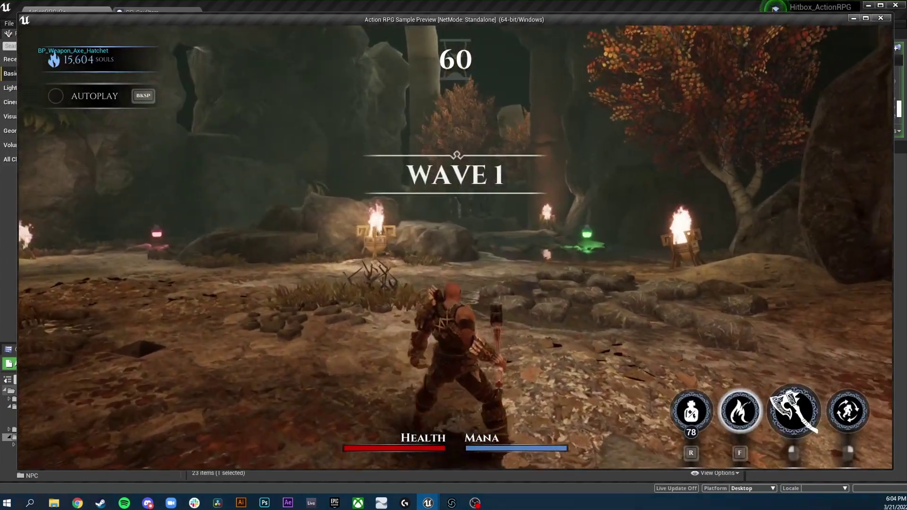
key("w")
key("w")
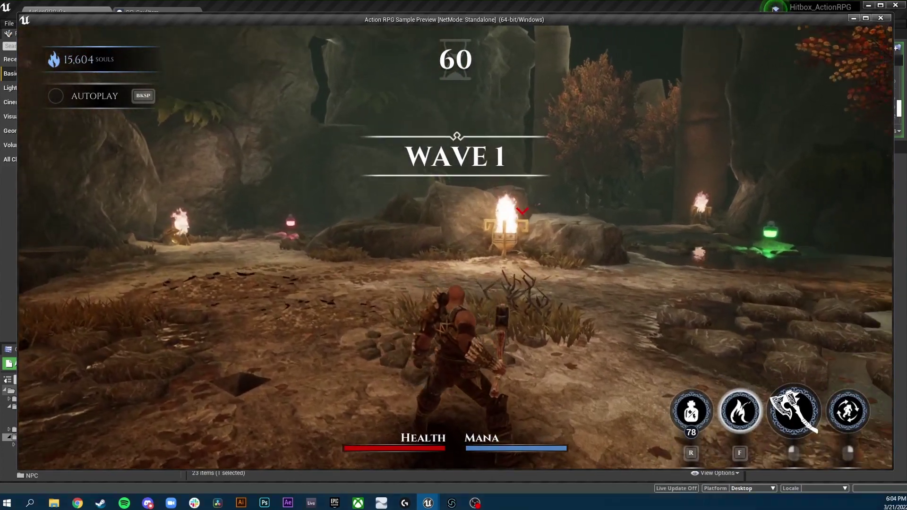
key("w")
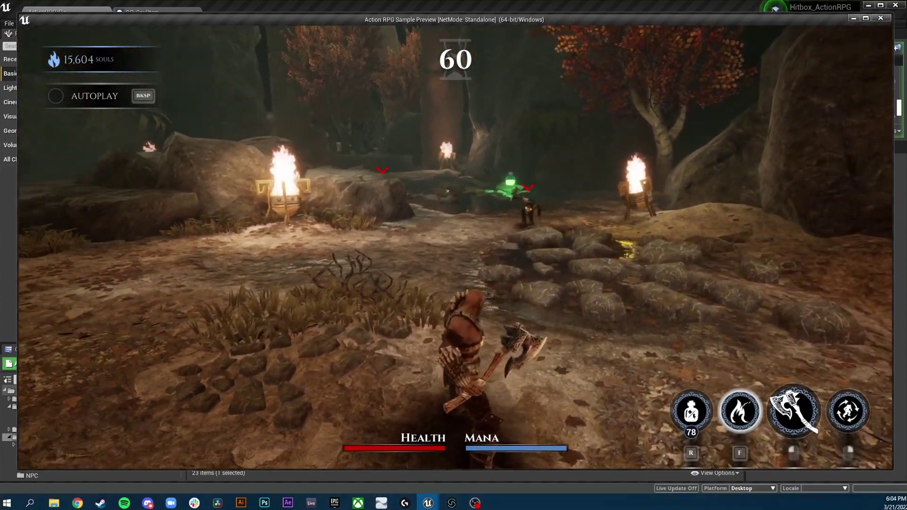
key("w")
Kill the first enemies near the stones with axe attacks and move around their dropped souls to test the pickup audio.
left_click(455, 248)
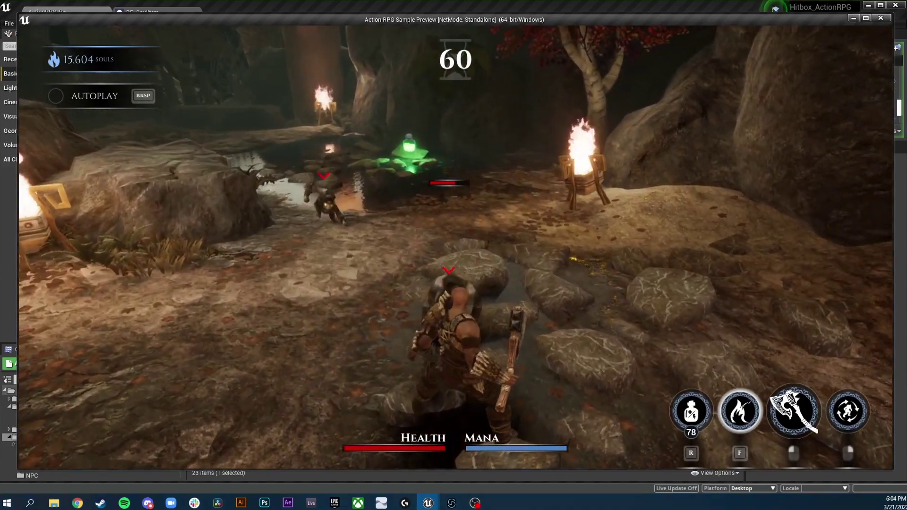
left_click(455, 247)
left_click(455, 247)
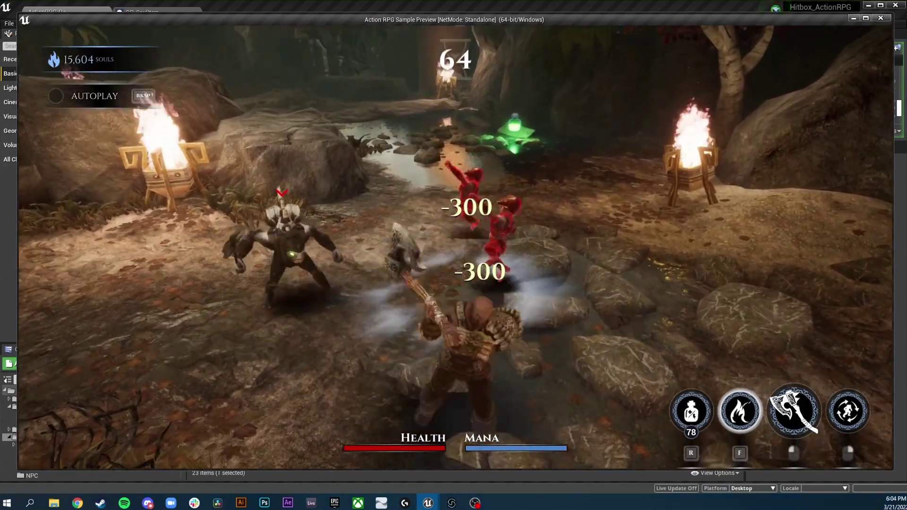
right_click(455, 248)
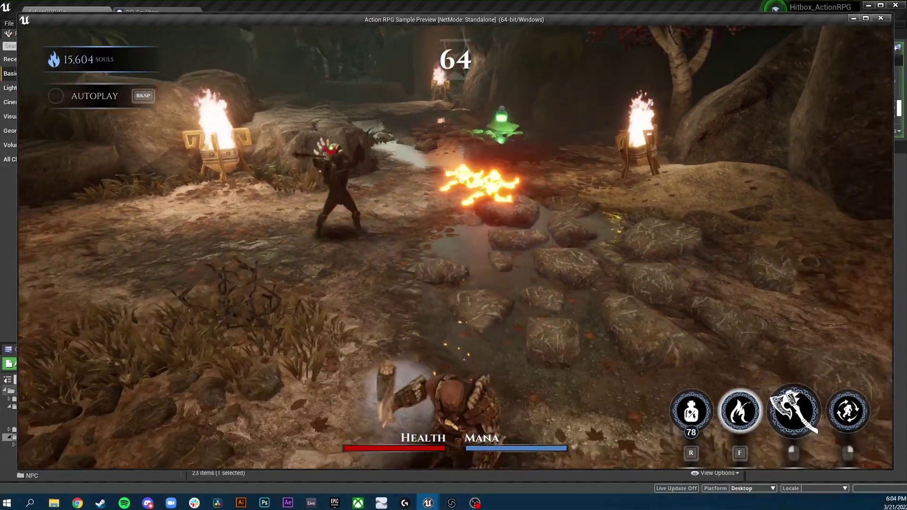
key("w")
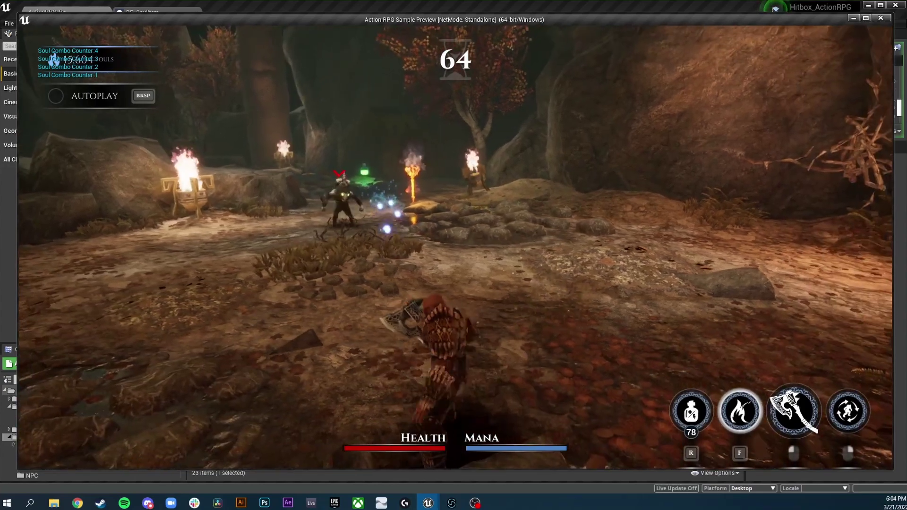
key("d")
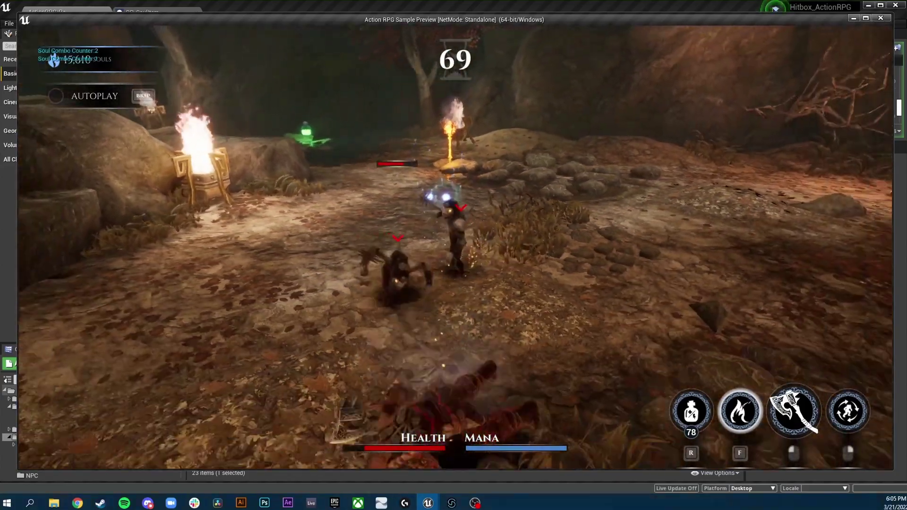
Retreat from the next two enemies, defeat them with the axe and collect their souls to test the pickup sounds again.
key("s")
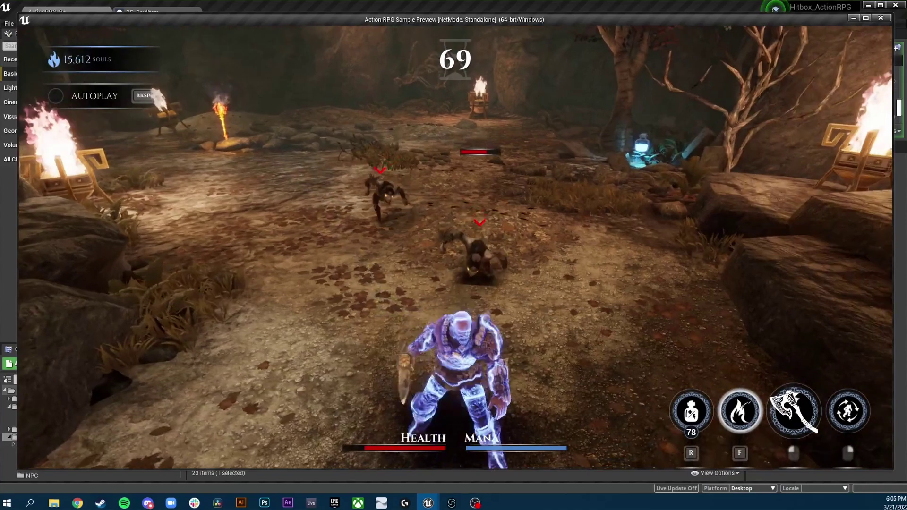
left_click(456, 248)
left_click(456, 248)
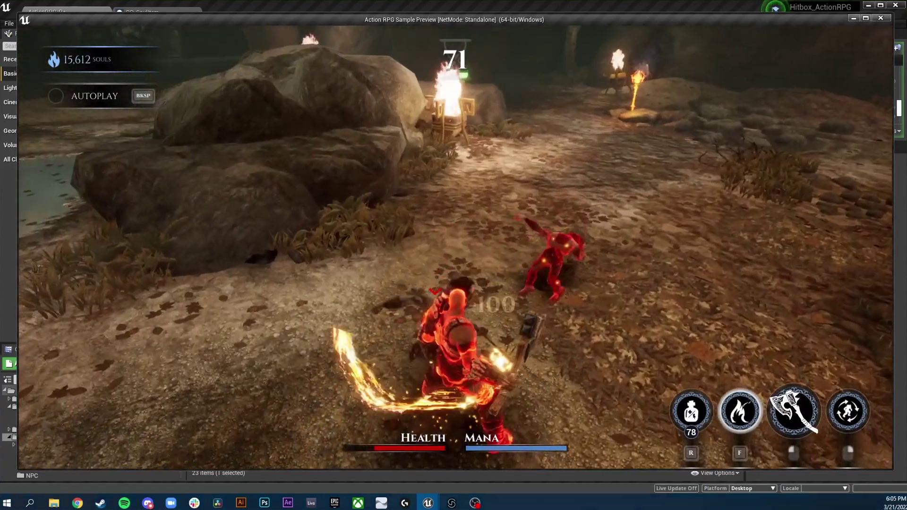
left_click(456, 248)
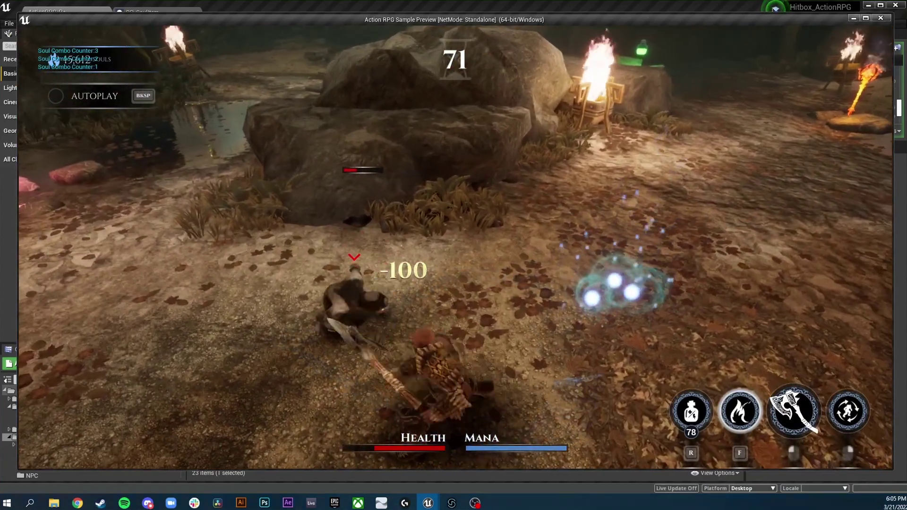
left_click(456, 248)
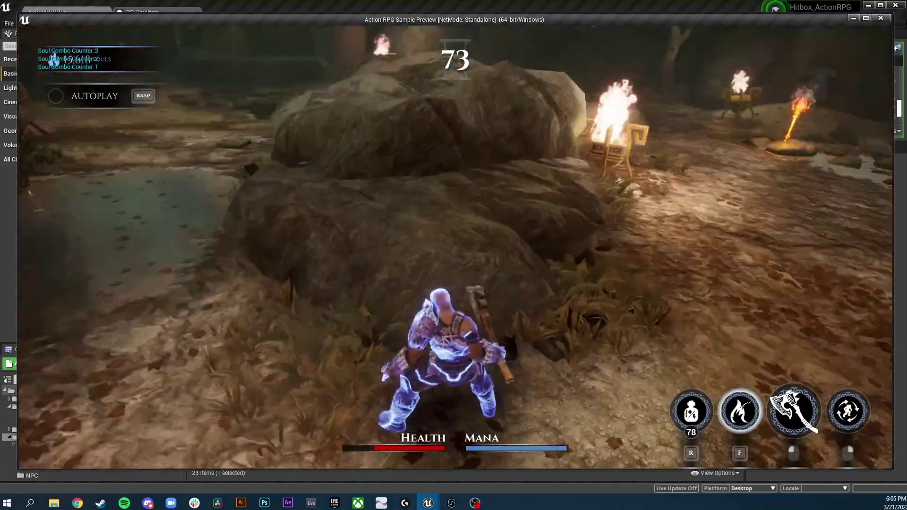
key("w")
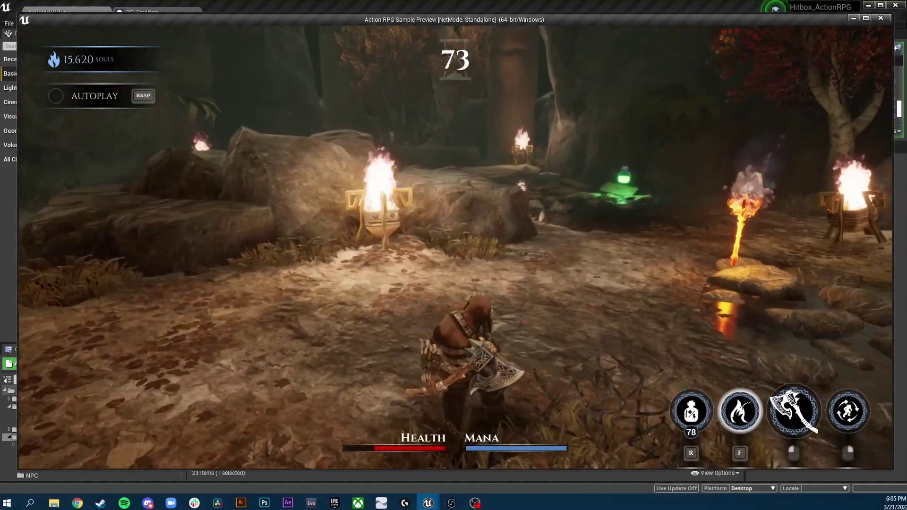
key("s")
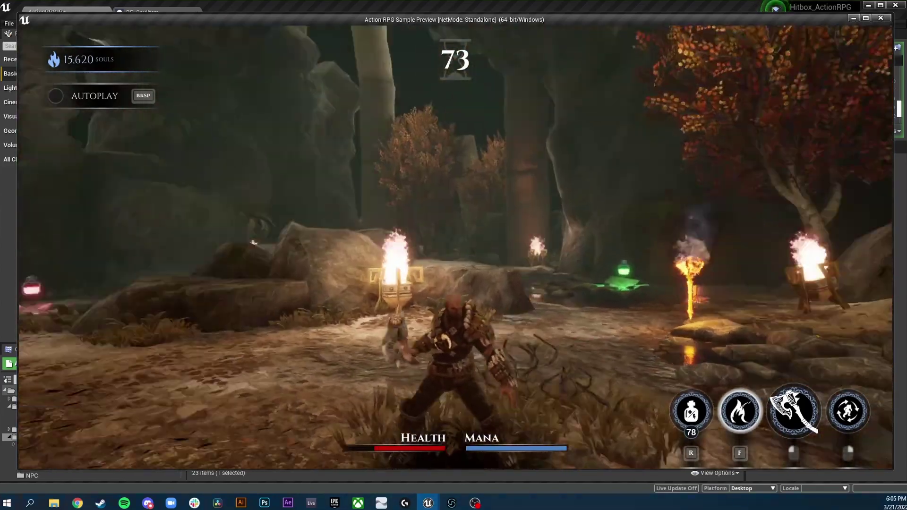